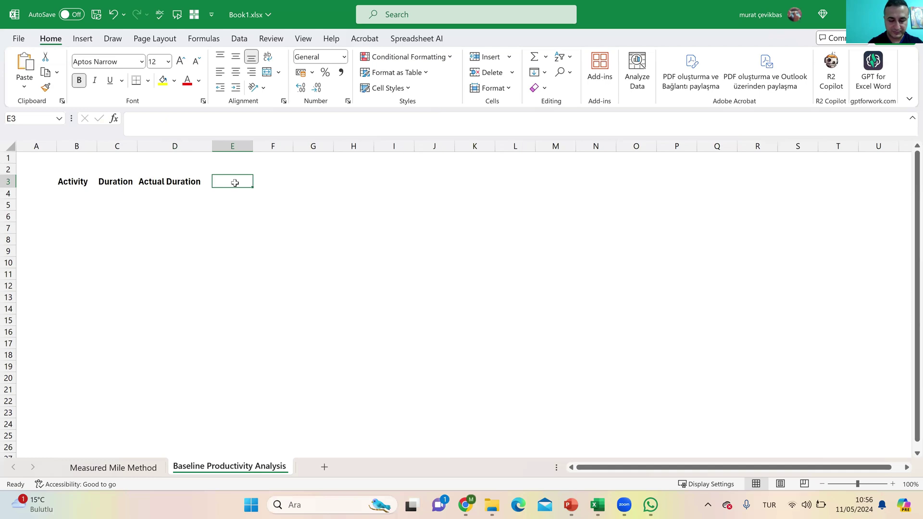
# Step: Add the Quantity header, insert a column E titled Unit, and add Productivity in G3, widening columns to fit
pyautogui.write('ity')
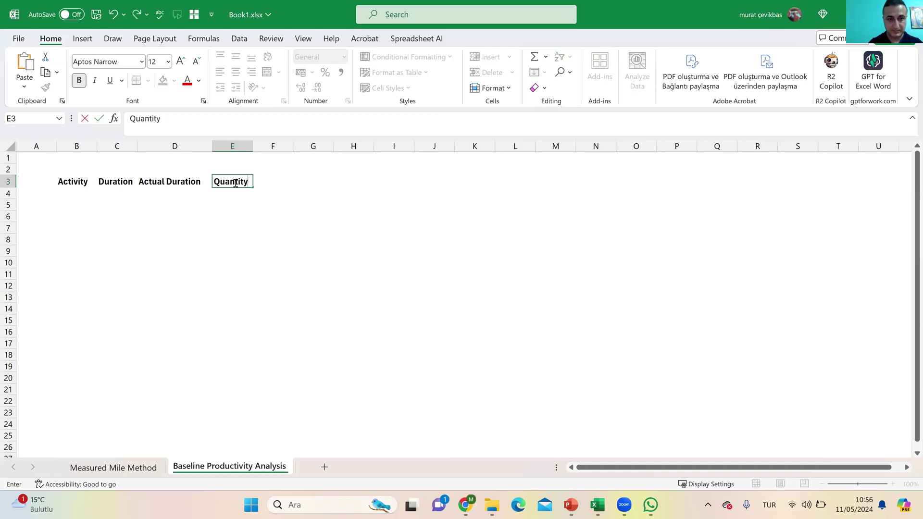
pyautogui.press('Tab')
pyautogui.click(219, 142)
pyautogui.rightClick(221, 144)
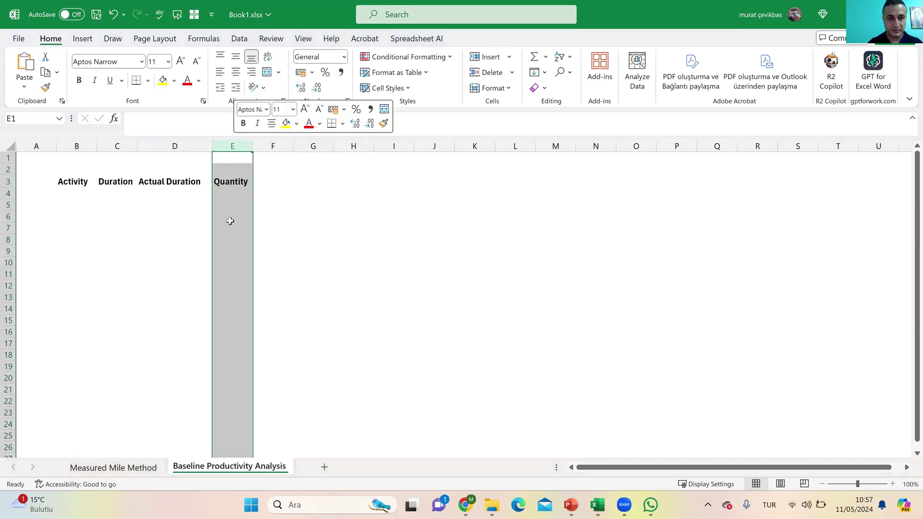
pyautogui.click(224, 182)
pyautogui.write('Uni')
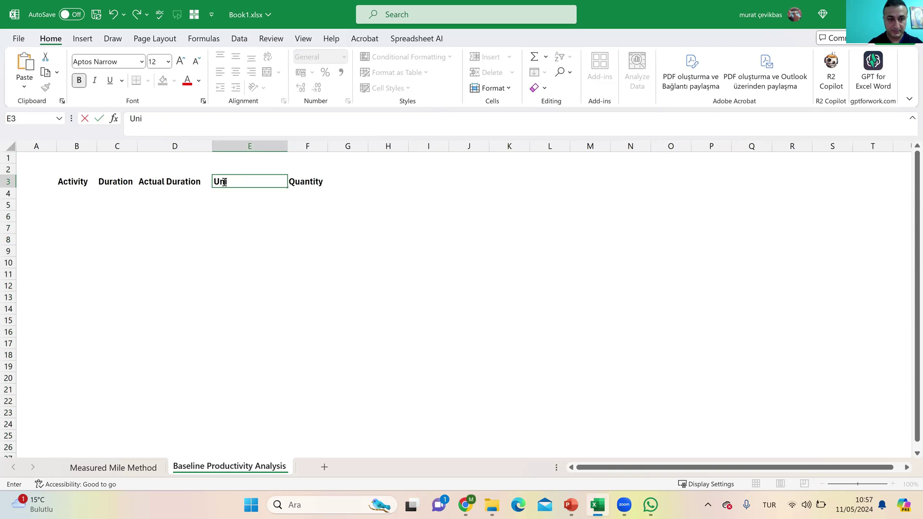
pyautogui.write('t')
pyautogui.press('Tab')
pyautogui.doubleClick(288, 146)
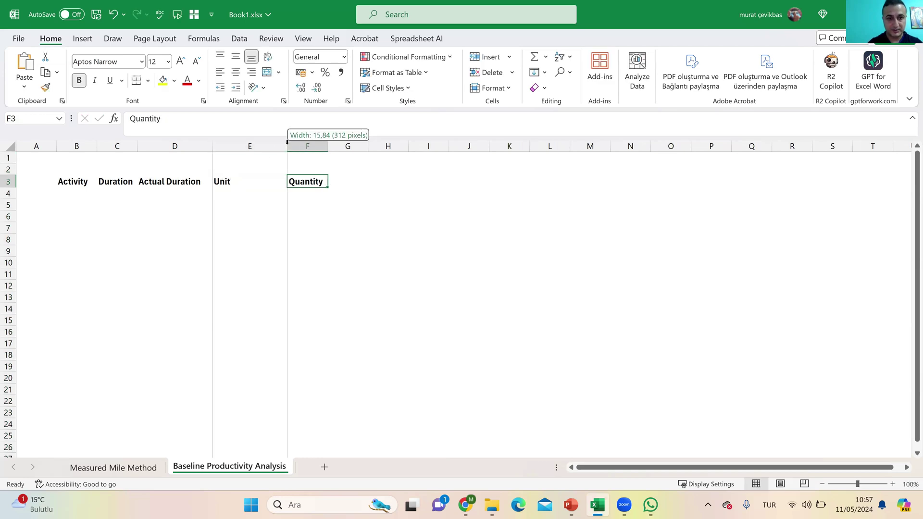
pyautogui.click(284, 176)
pyautogui.write('Prod')
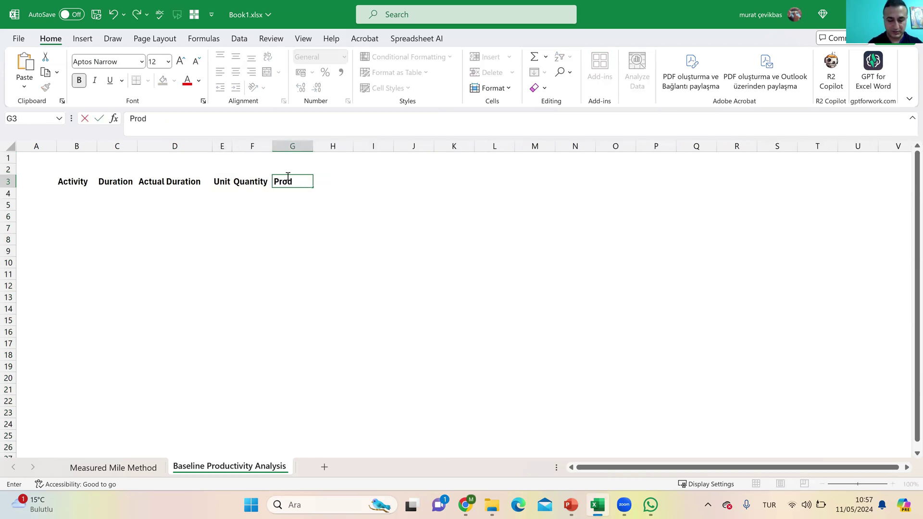
pyautogui.write('uctivity')
pyautogui.moveTo(313, 146); pyautogui.dragTo(327, 146)
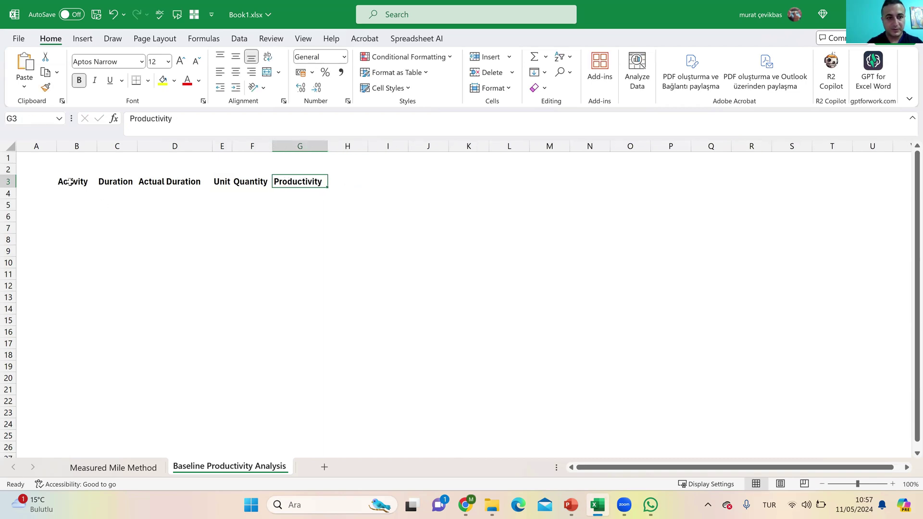
# Step: Apply All Borders to the table range B3:G7
pyautogui.moveTo(67, 180); pyautogui.dragTo(317, 227)
pyautogui.click(148, 81)
pyautogui.click(153, 201)
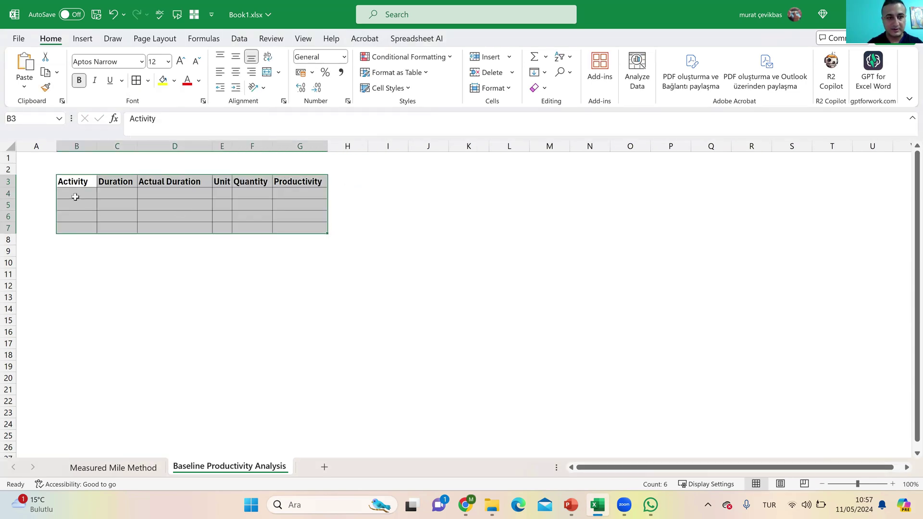
# Step: Enter the activity name Brickwall in B5
pyautogui.click(96, 191)
pyautogui.press('Return')
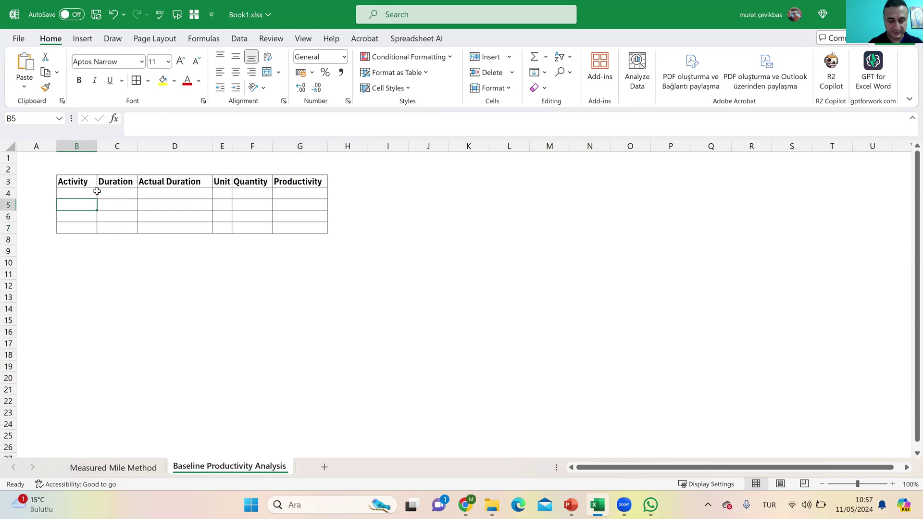
pyautogui.write('Brickwall')
pyautogui.press('Tab')
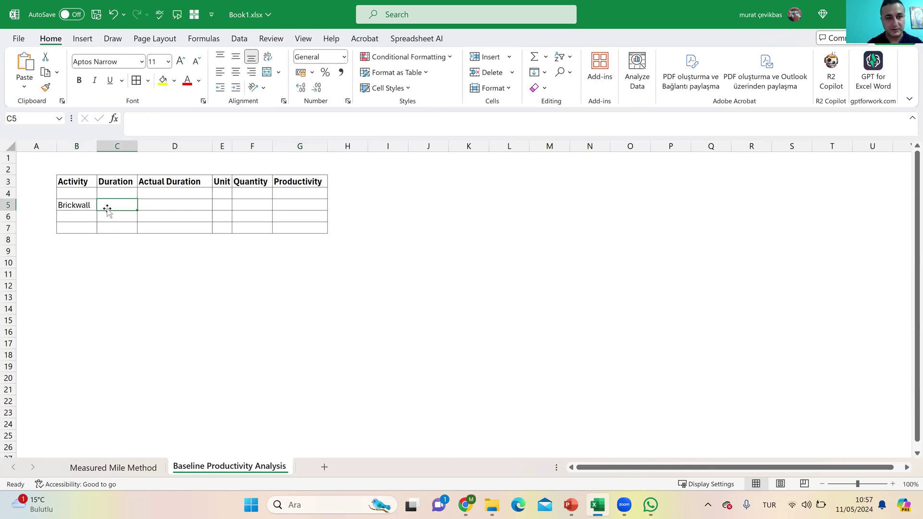
# Step: Fill Brickwall's unit m2, quantity 5250 and productivity 1,2 in E5:G5
pyautogui.click(218, 203)
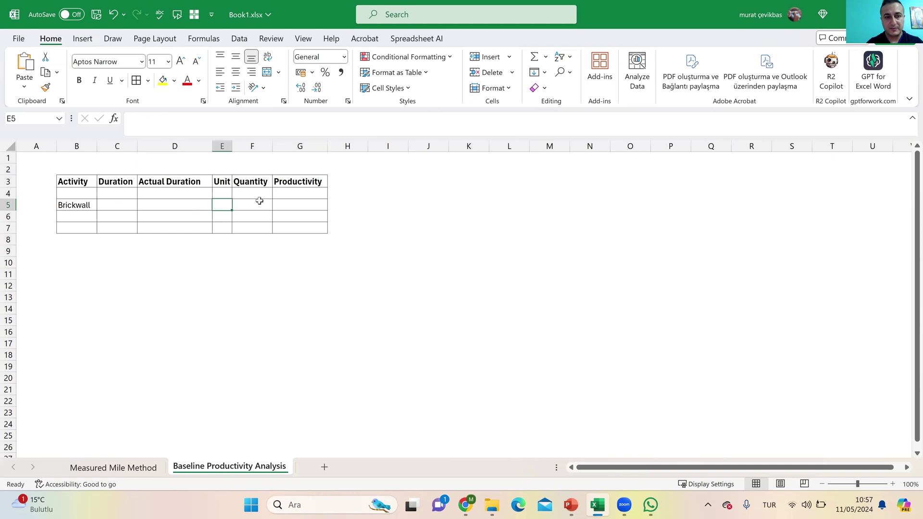
pyautogui.write('m2')
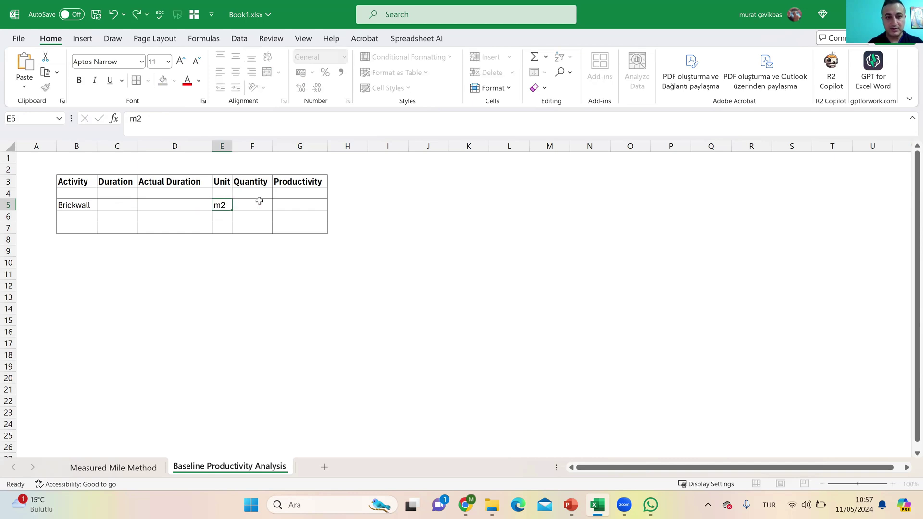
pyautogui.press('Return')
pyautogui.click(254, 207)
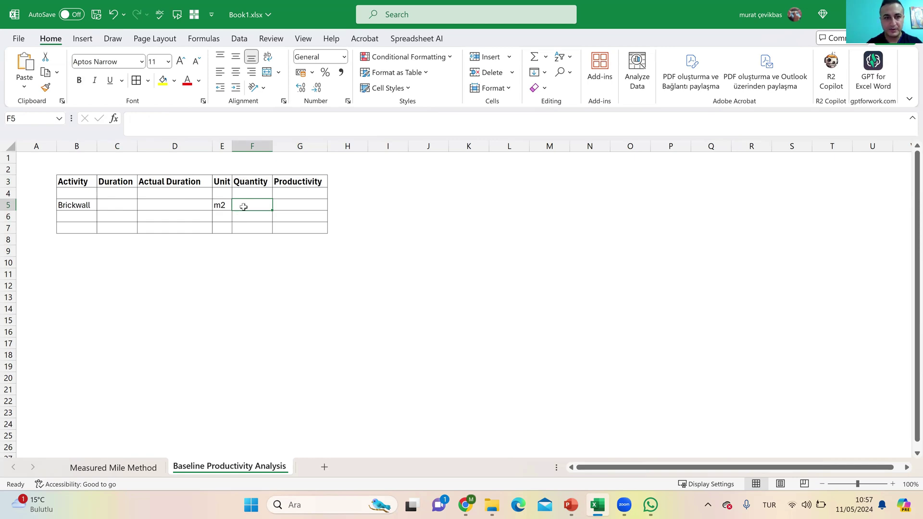
pyautogui.write('5250')
pyautogui.press('Tab')
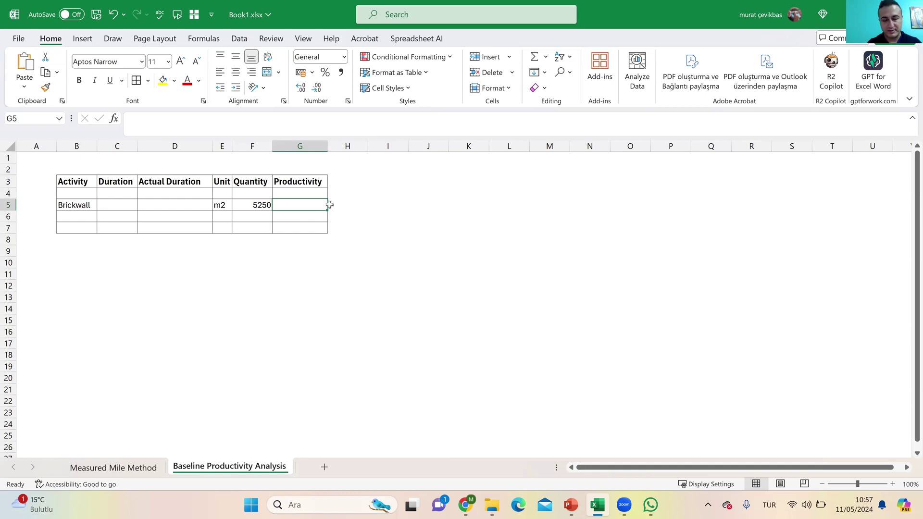
pyautogui.write('1,2')
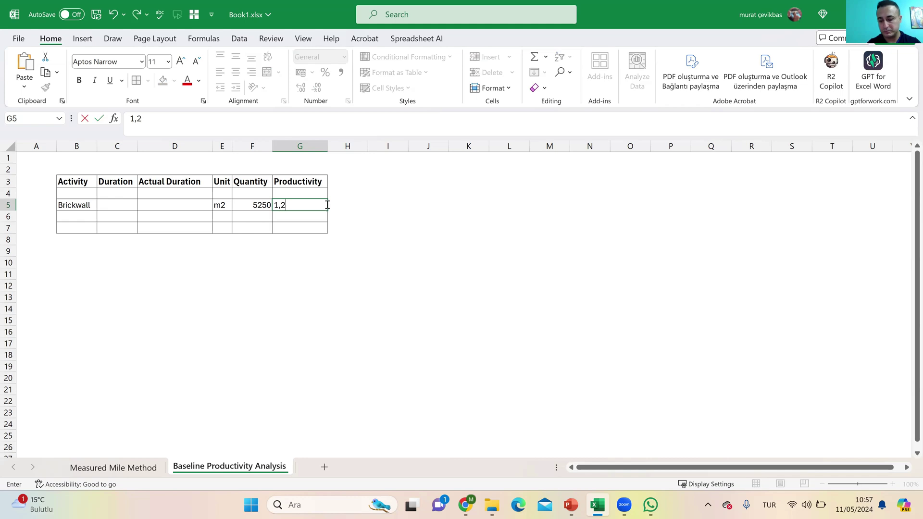
pyautogui.press('Return')
# Step: Make header row 3 taller and middle-align its text
pyautogui.click(326, 206)
pyautogui.click(313, 179)
pyautogui.click(8, 181)
pyautogui.moveTo(8, 188); pyautogui.dragTo(8, 202)
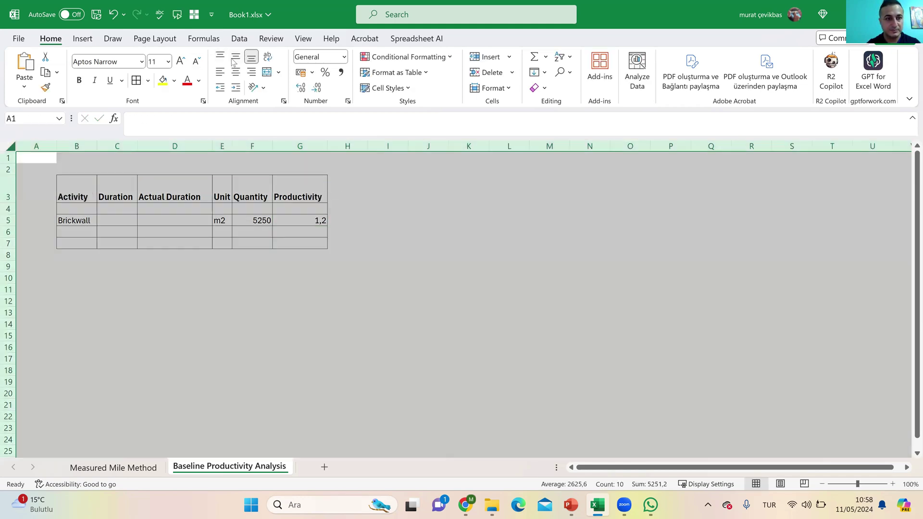
pyautogui.click(236, 56)
# Step: Add '(manhou/unit)' as a second line of the G3 Productivity header and widen column G
pyautogui.doubleClick(320, 185)
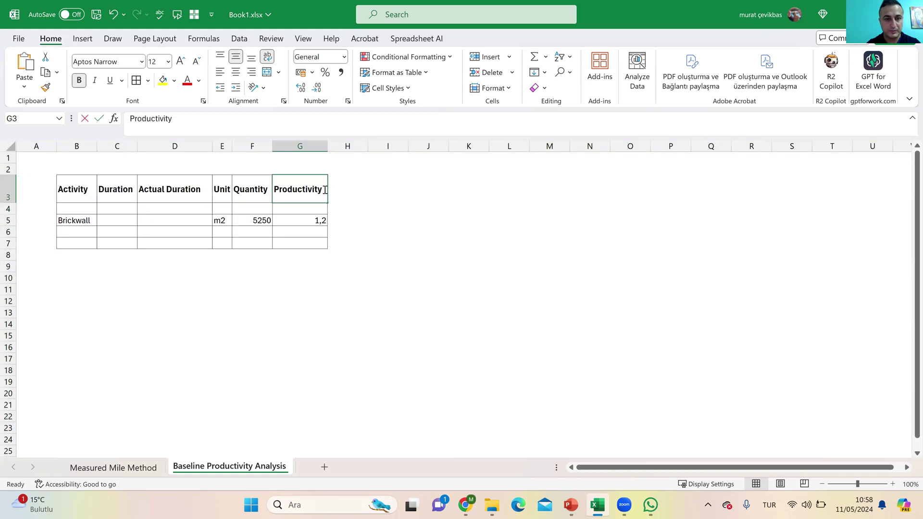
pyautogui.hotkey('alt', 'Return')
pyautogui.write('(manhou')
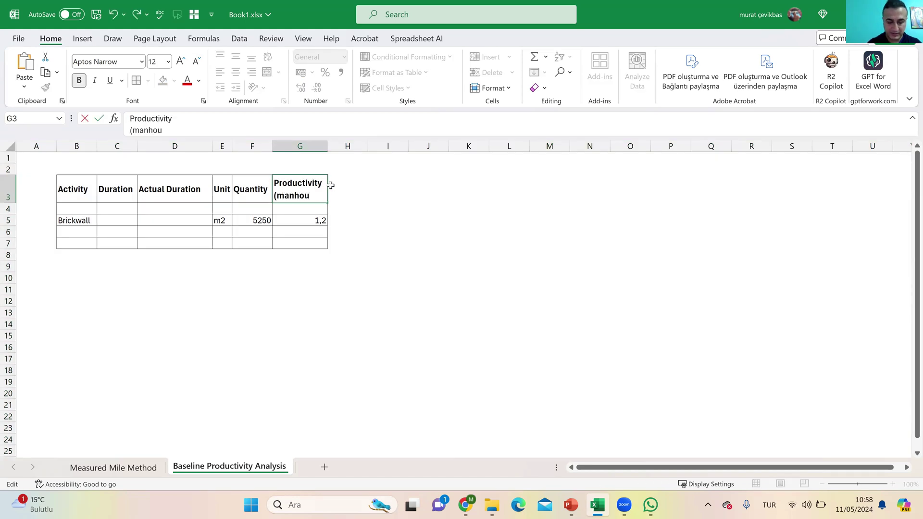
pyautogui.write('/unit)')
pyautogui.press('Return')
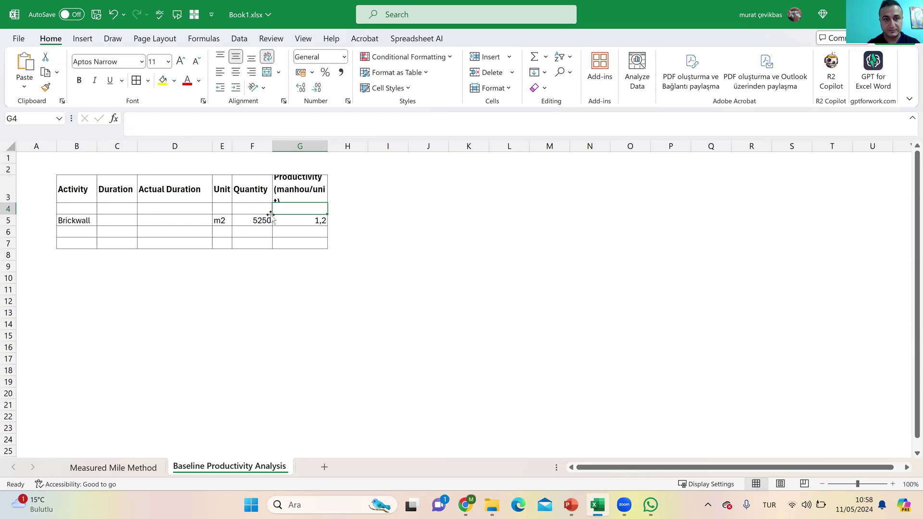
pyautogui.moveTo(329, 146); pyautogui.dragTo(346, 145)
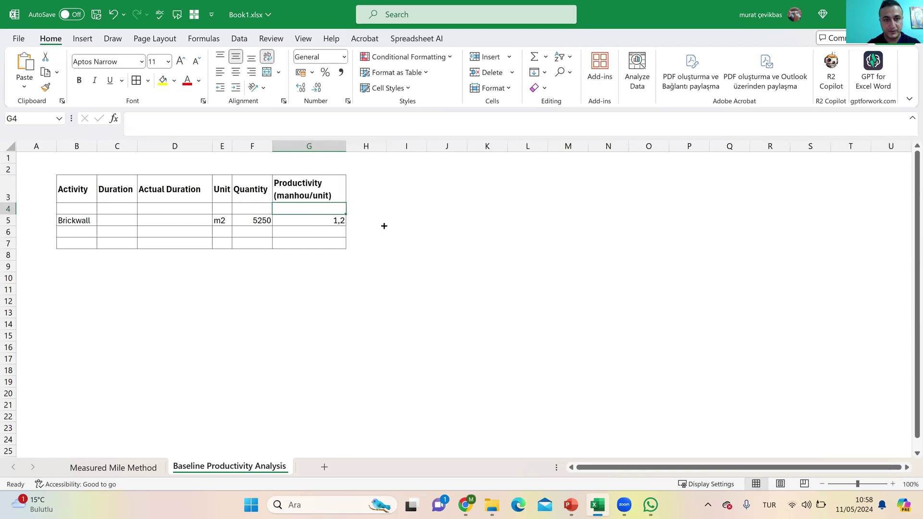
pyautogui.click(382, 224)
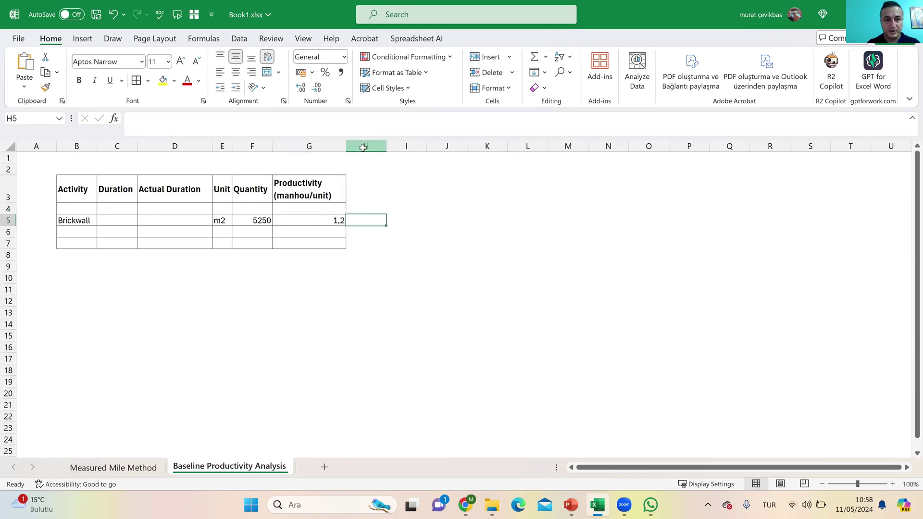
# Step: Insert a new column F before Quantity with the header Number of Labour
pyautogui.click(252, 146)
pyautogui.rightClick(258, 144)
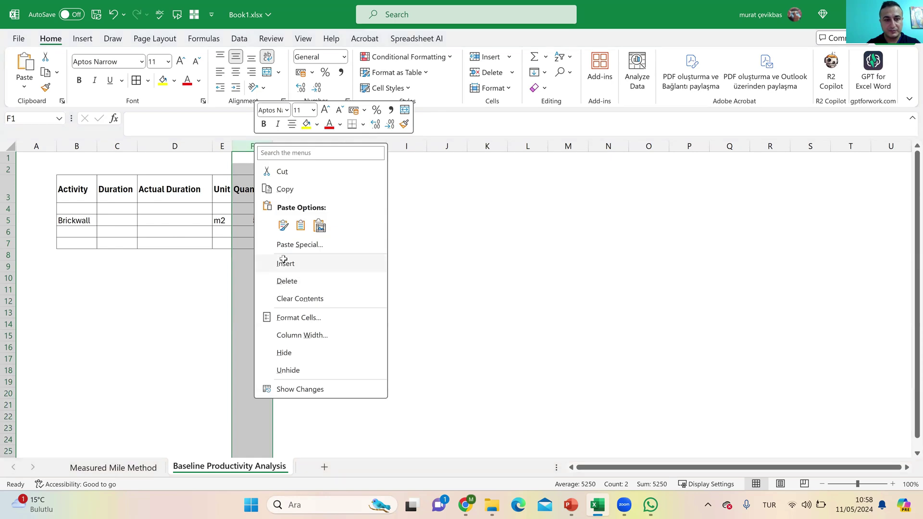
pyautogui.click(282, 264)
pyautogui.moveTo(251, 146); pyautogui.dragTo(248, 191)
pyautogui.click(250, 189)
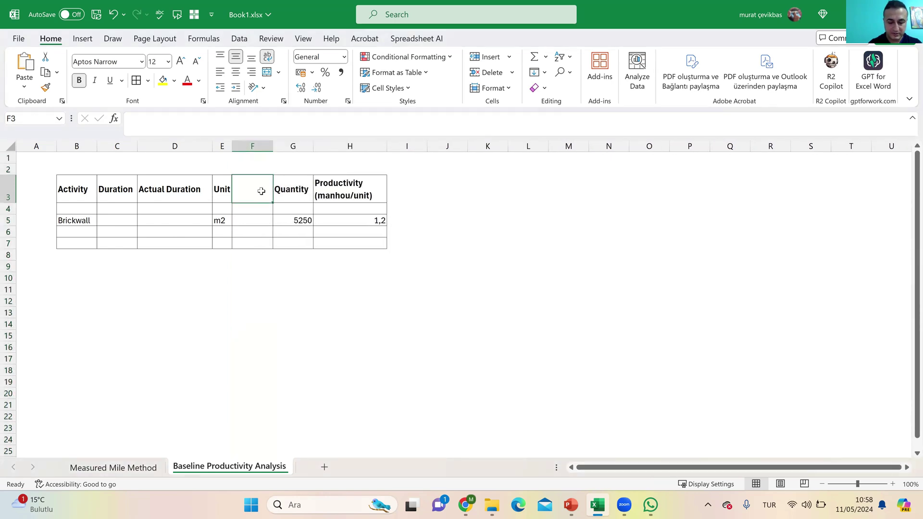
pyautogui.write('Number of Labour')
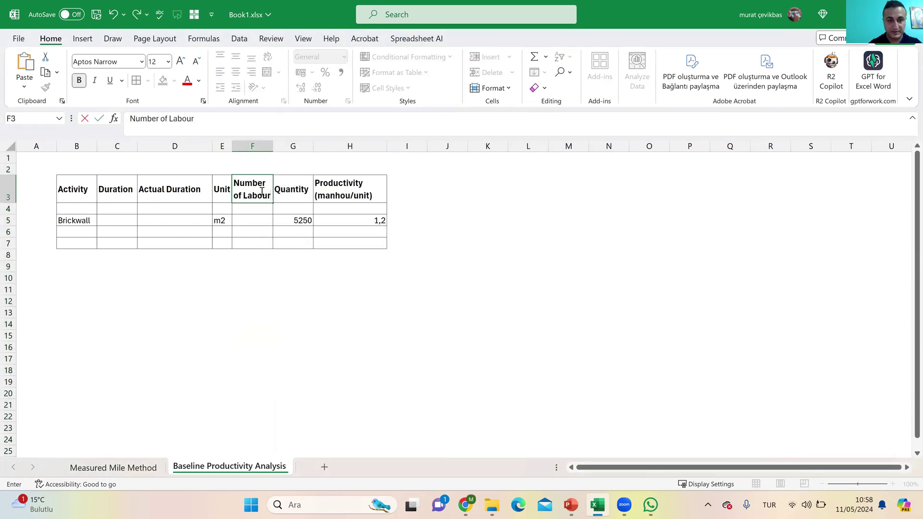
pyautogui.press('Return')
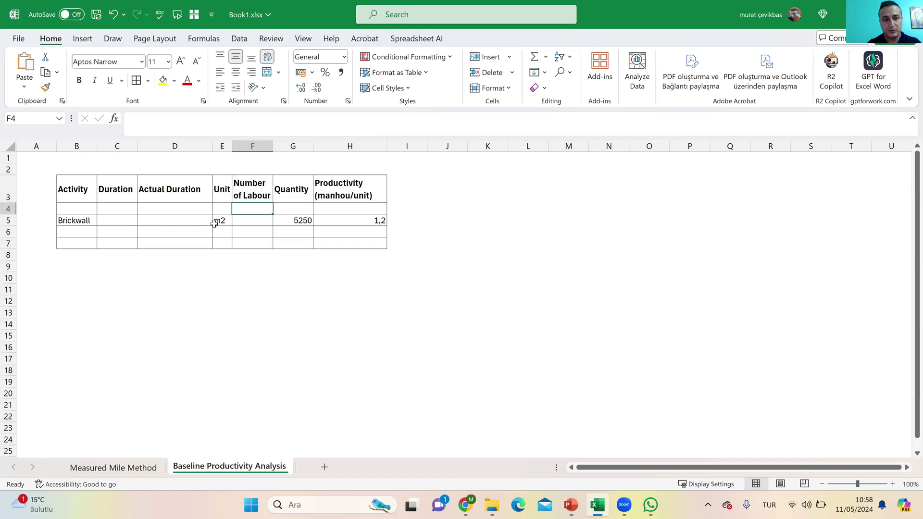
# Step: Enter 20 labourers for Brickwall in F5
pyautogui.click(248, 220)
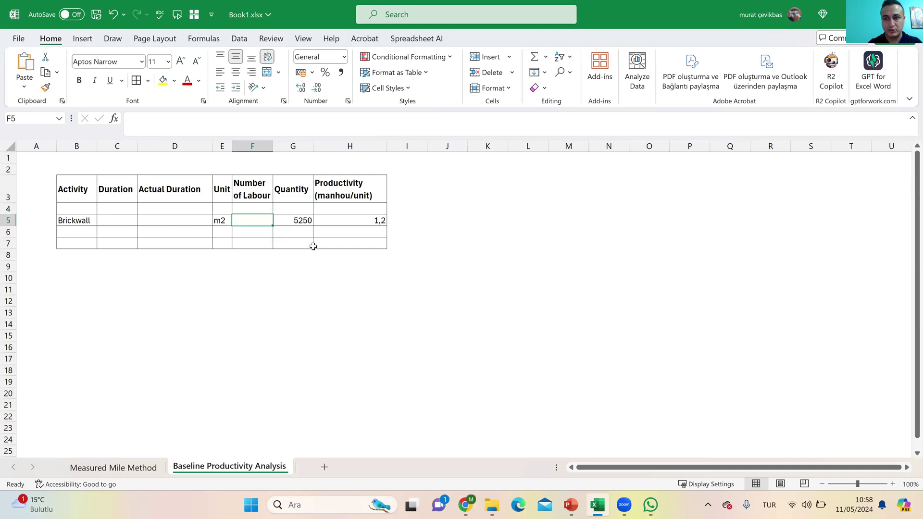
pyautogui.write('20')
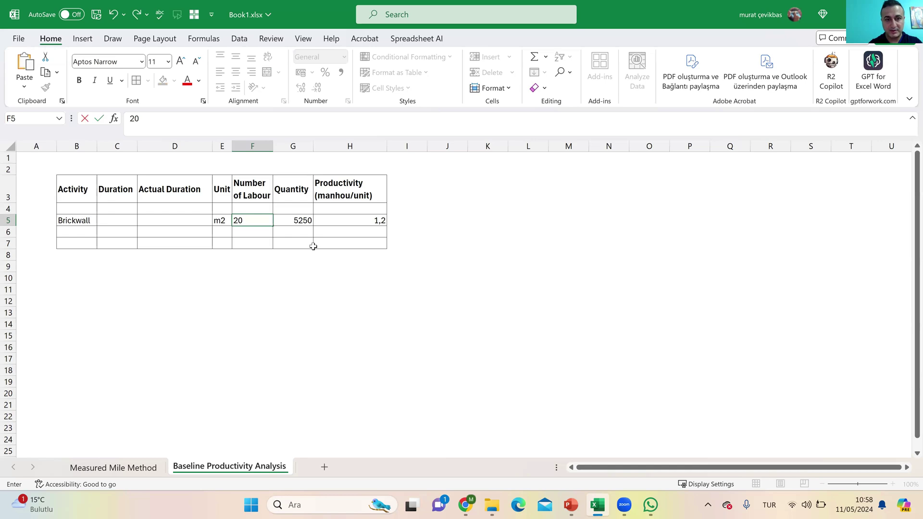
pyautogui.press('Return')
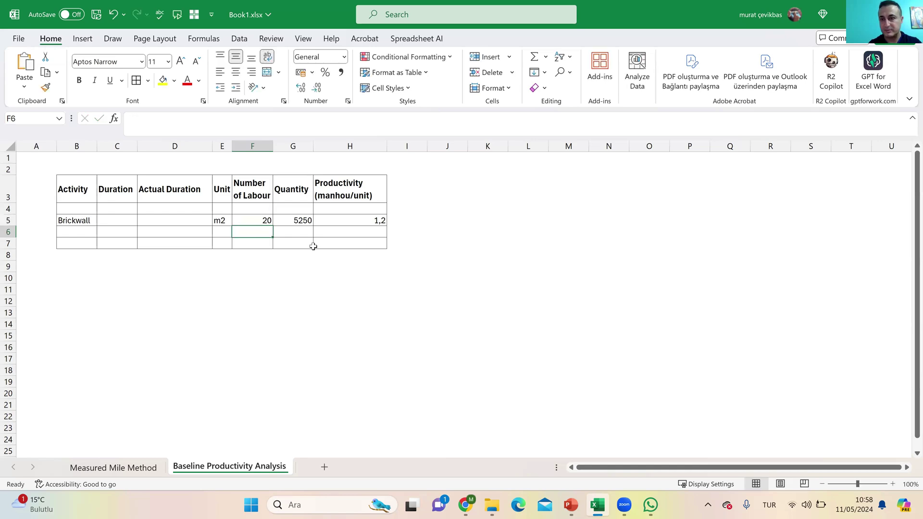
pyautogui.press('Up')
pyautogui.press('Left')
pyautogui.press('Left')
pyautogui.press('Left')
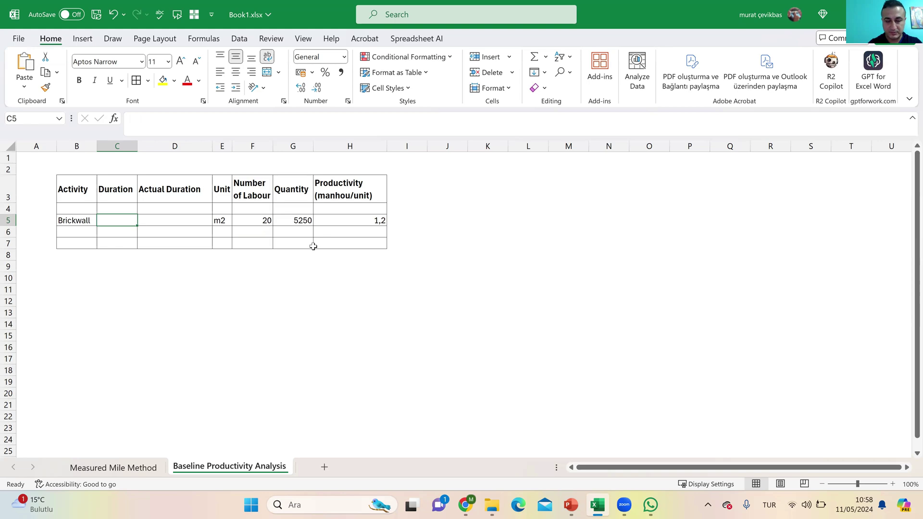
# Step: Enter the duration formula =G5*H5/(F5*8) in C5
pyautogui.write('=')
pyautogui.press('Right')
pyautogui.press('Right')
pyautogui.press('Right')
pyautogui.press('Right')
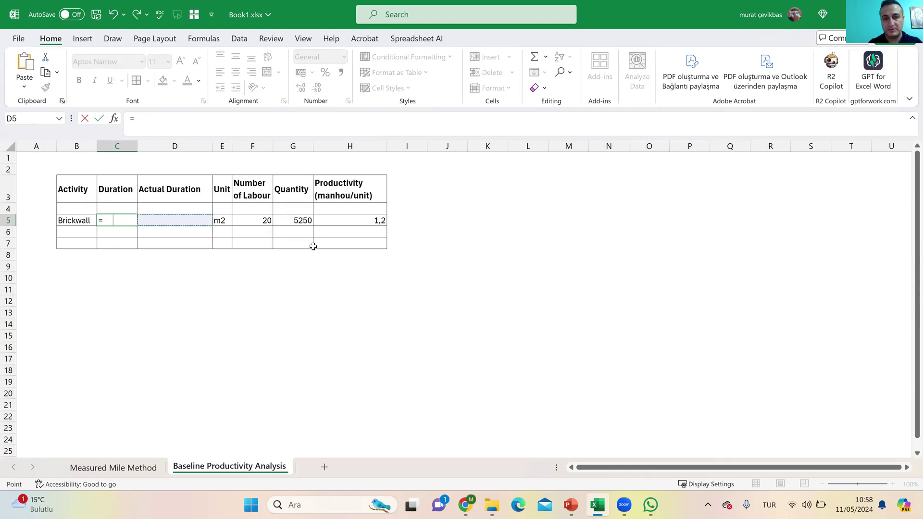
pyautogui.write('*')
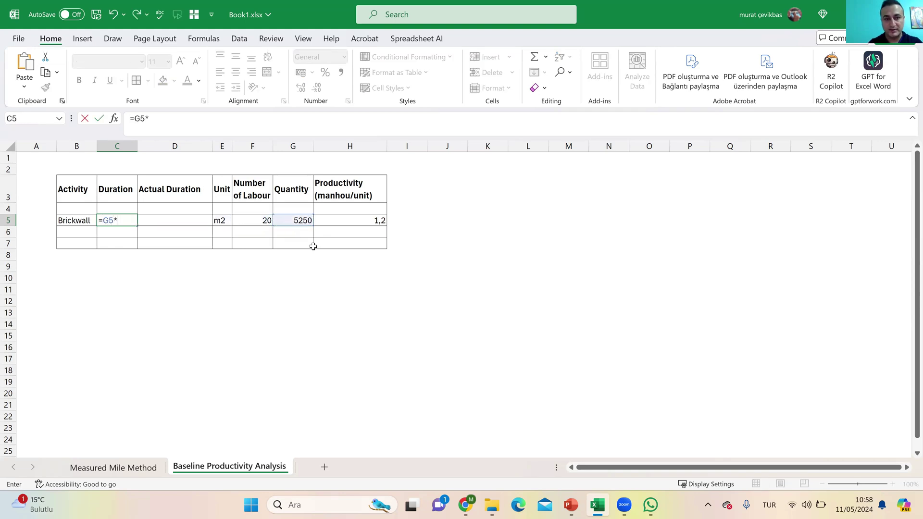
pyautogui.press('Right')
pyautogui.press('Right')
pyautogui.press('Right')
pyautogui.press('Right')
pyautogui.press('Right')
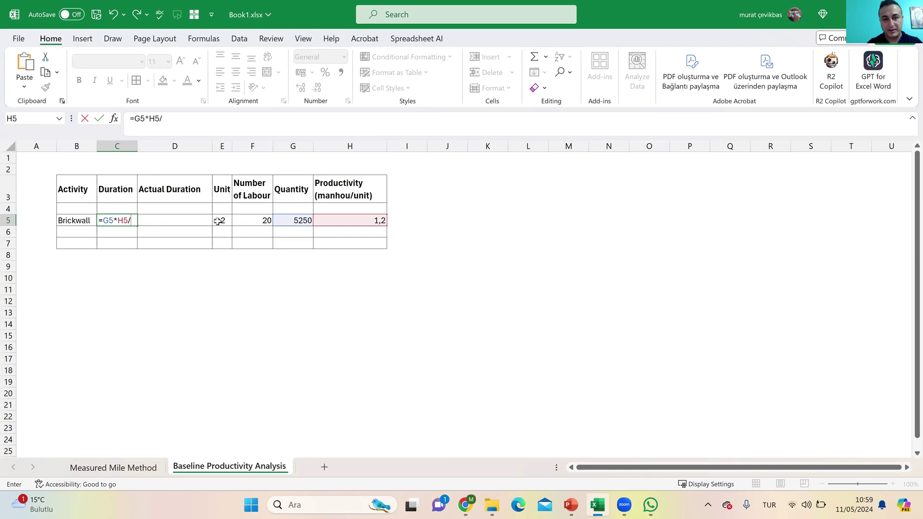
pyautogui.write('/')
pyautogui.click(250, 220)
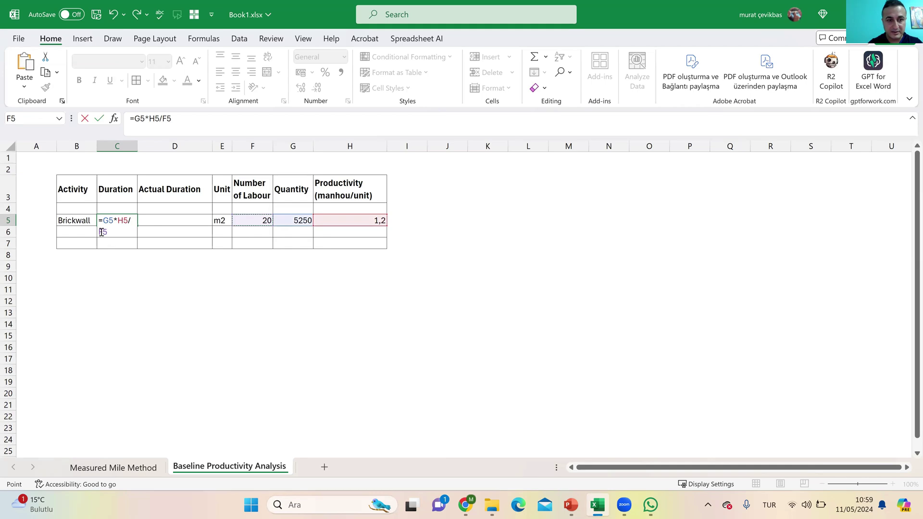
pyautogui.click(114, 224)
pyautogui.write('(F5*8')
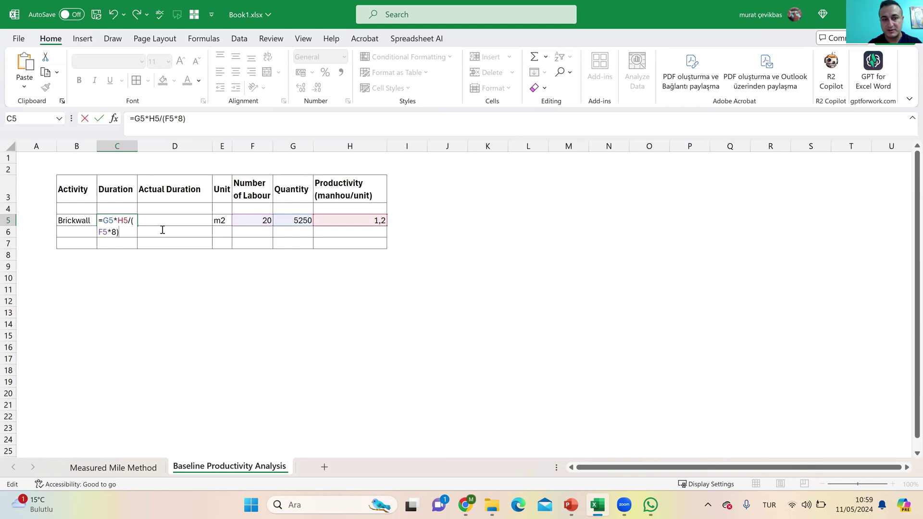
pyautogui.moveTo(112, 229); pyautogui.dragTo(119, 232)
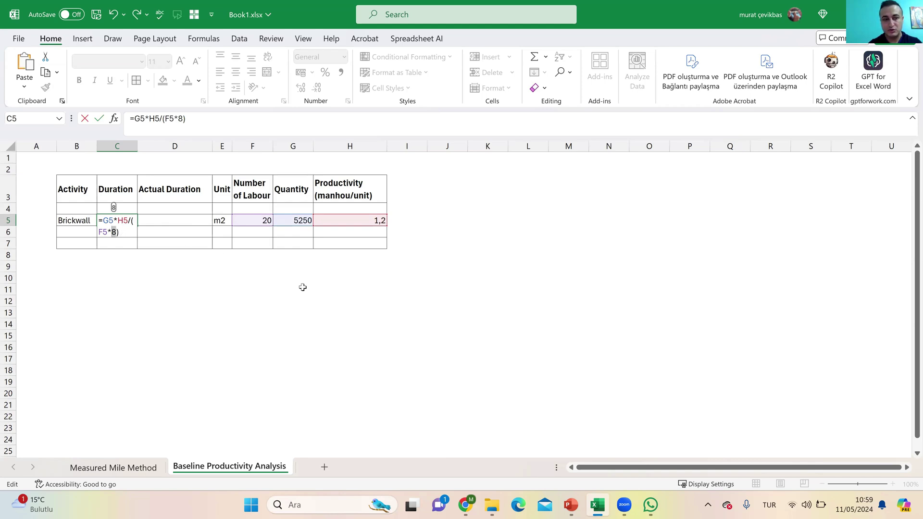
pyautogui.press('Return')
# Step: Wrap the C5 formula in ROUNDUP(...;0) so the duration shows 40
pyautogui.press('Up')
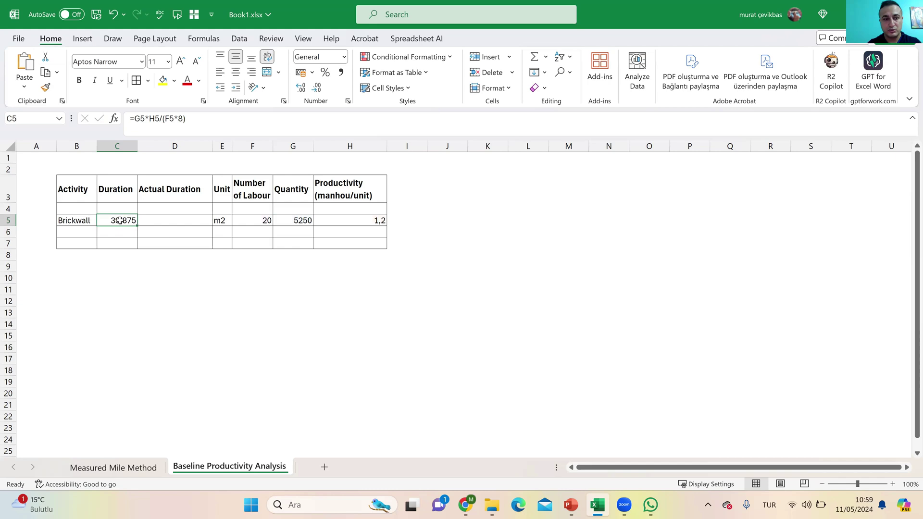
pyautogui.click(133, 118)
pyautogui.write('roun')
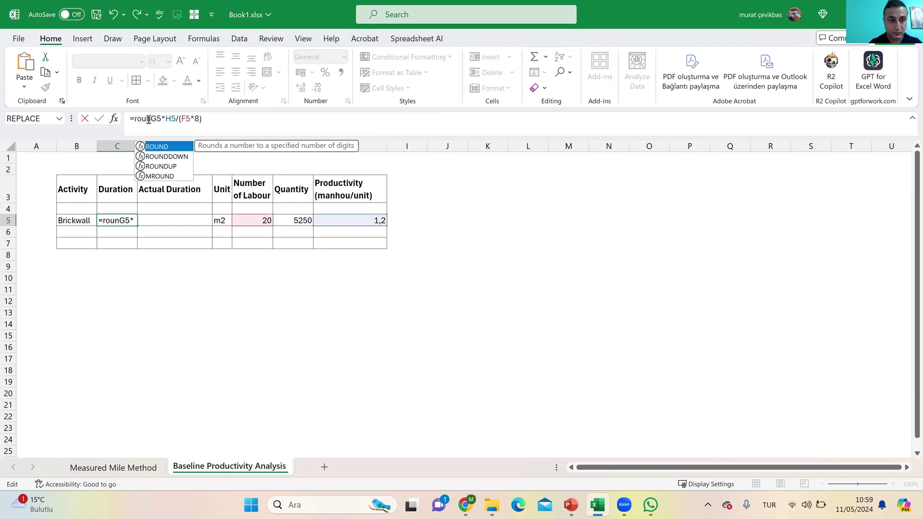
pyautogui.write('dup(')
pyautogui.click(221, 119)
pyautogui.write(';0)')
pyautogui.press('Return')
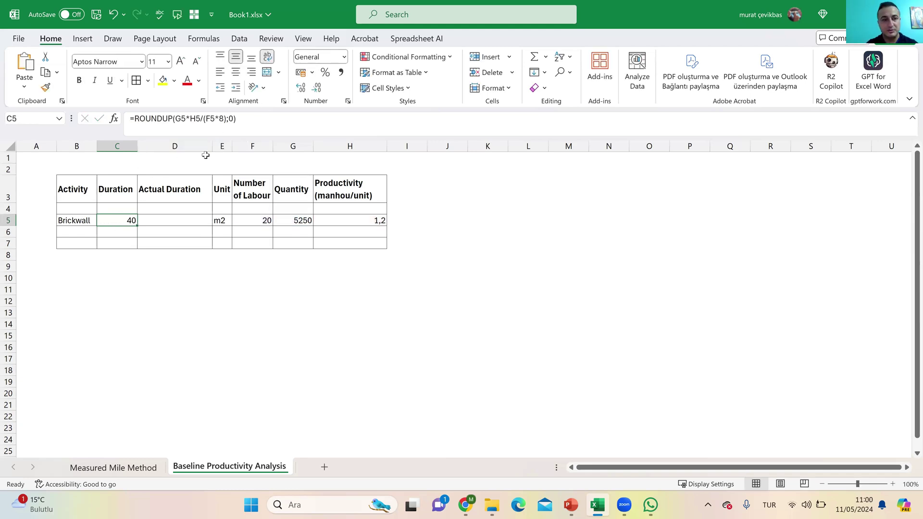
# Step: Append '(wo holidays)' to the Duration header in C3
pyautogui.press('Up')
pyautogui.press('Up')
pyautogui.click(215, 124)
pyautogui.write('(wo holidays')
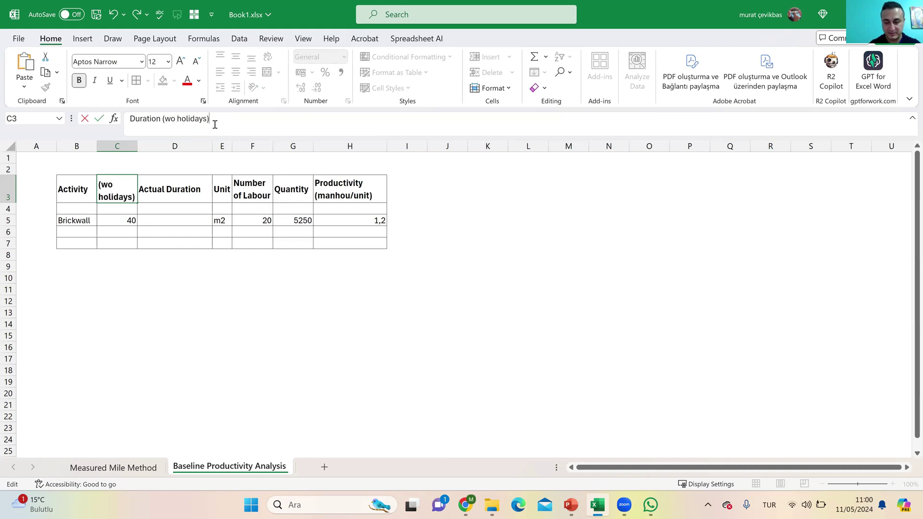
pyautogui.write(')')
# Step: Confirm the 'Duration (wo holidays)' header, widen column C, and put '(wo holidays)' on a second line
pyautogui.press('Return')
pyautogui.moveTo(138, 146); pyautogui.dragTo(152, 146)
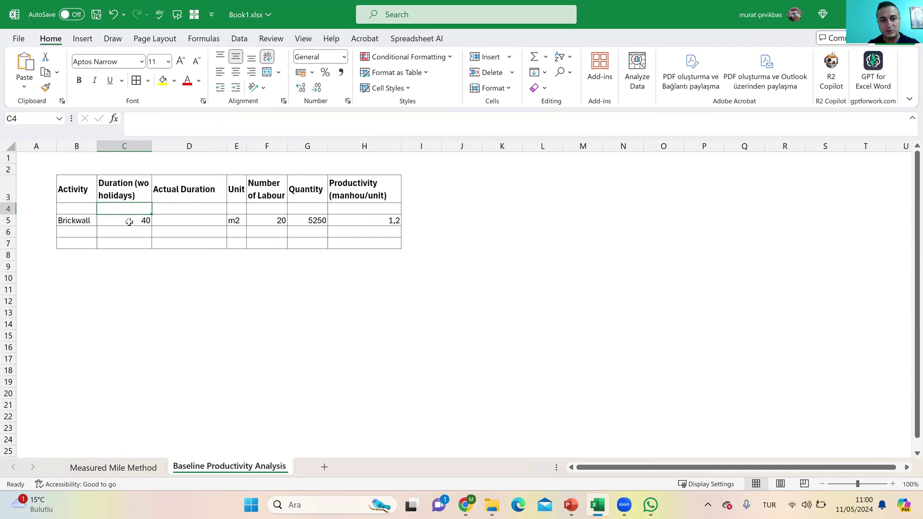
pyautogui.click(129, 221)
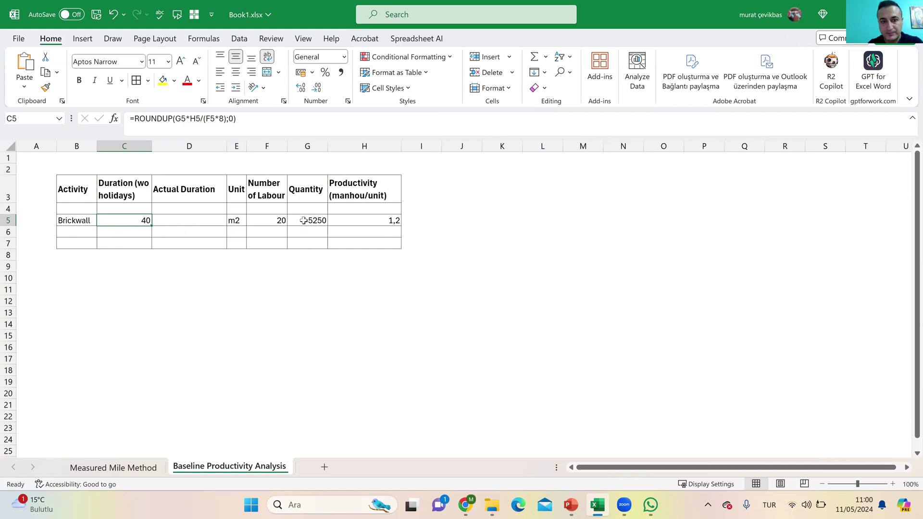
pyautogui.click(181, 222)
pyautogui.doubleClick(136, 195)
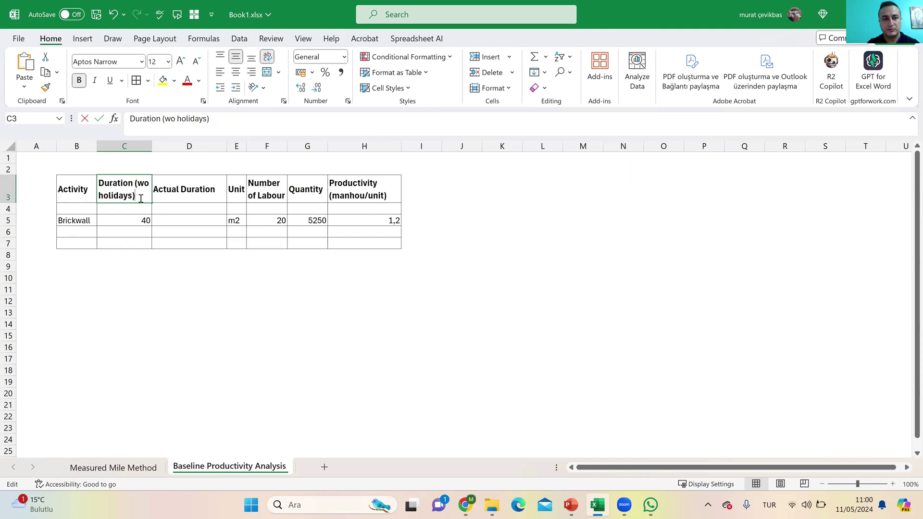
pyautogui.moveTo(136, 194); pyautogui.dragTo(136, 185)
pyautogui.hotkey('ctrl', 'c')
pyautogui.click(137, 189)
pyautogui.hotkey('alt', 'Return')
# Step: Give the Actual Duration header a second line and enter an actual duration of 50 in D5
pyautogui.doubleClick(220, 190)
pyautogui.hotkey('alt', 'Return')
pyautogui.hotkey('ctrl', 'v')
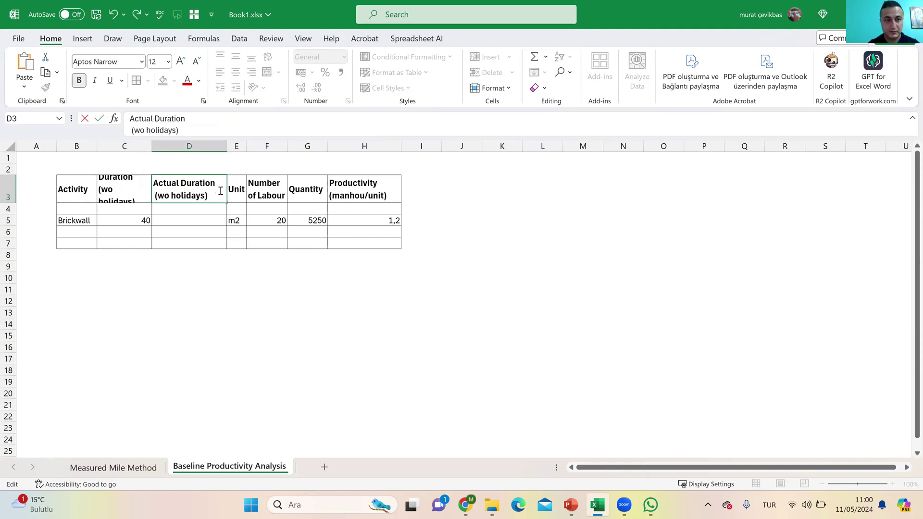
pyautogui.click(178, 221)
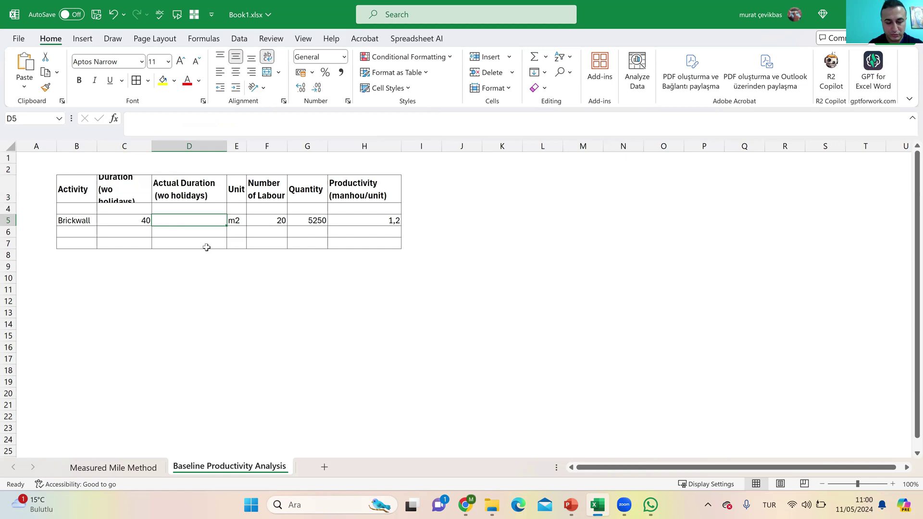
pyautogui.write('50')
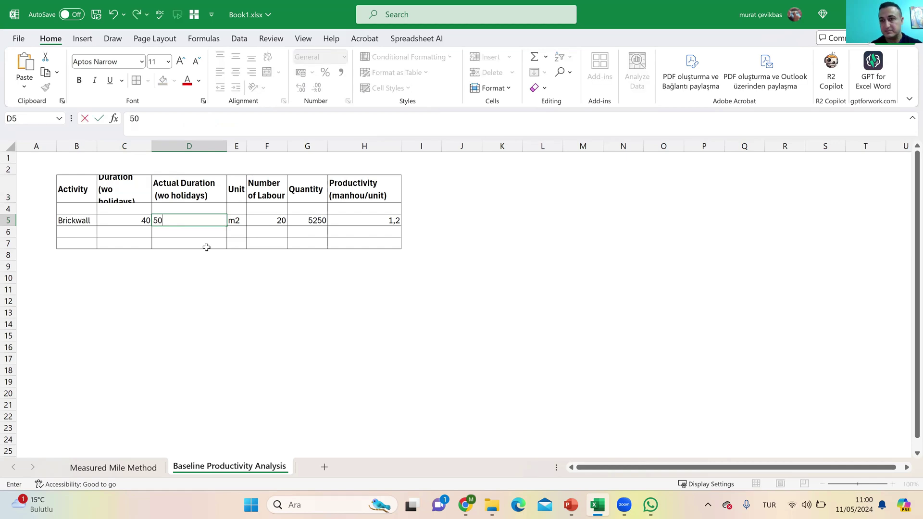
pyautogui.press('Return')
# Step: Rename the H3 header to Planned Productivity and widen column H
pyautogui.click(201, 222)
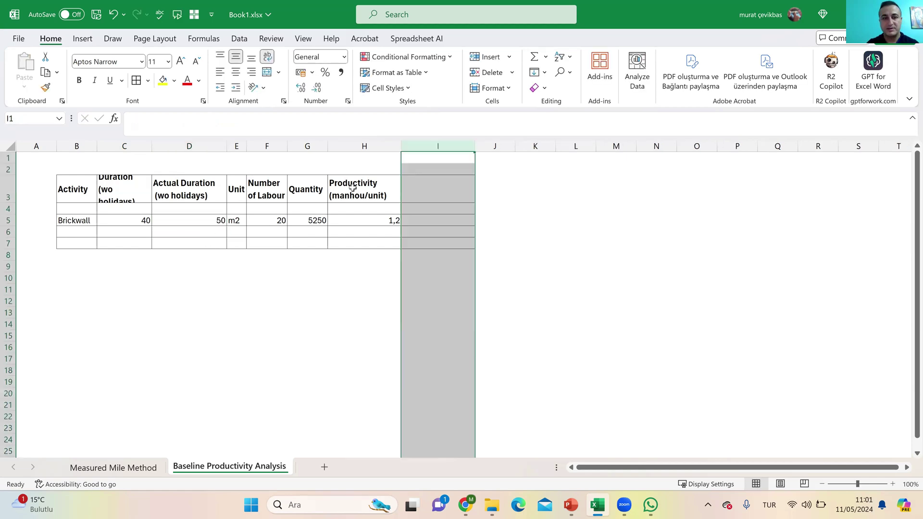
pyautogui.click(352, 187)
pyautogui.doubleClick(336, 185)
pyautogui.write('Pla')
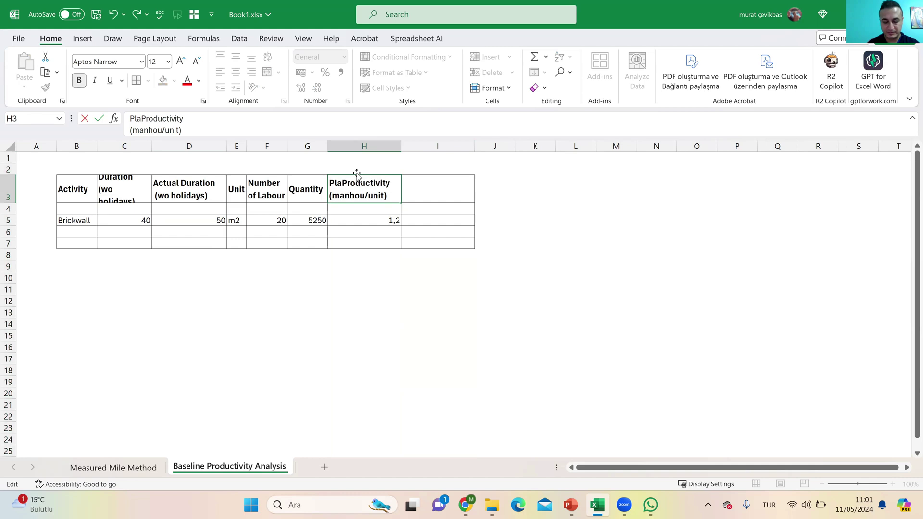
pyautogui.write('nned')
pyautogui.moveTo(401, 146); pyautogui.dragTo(425, 146)
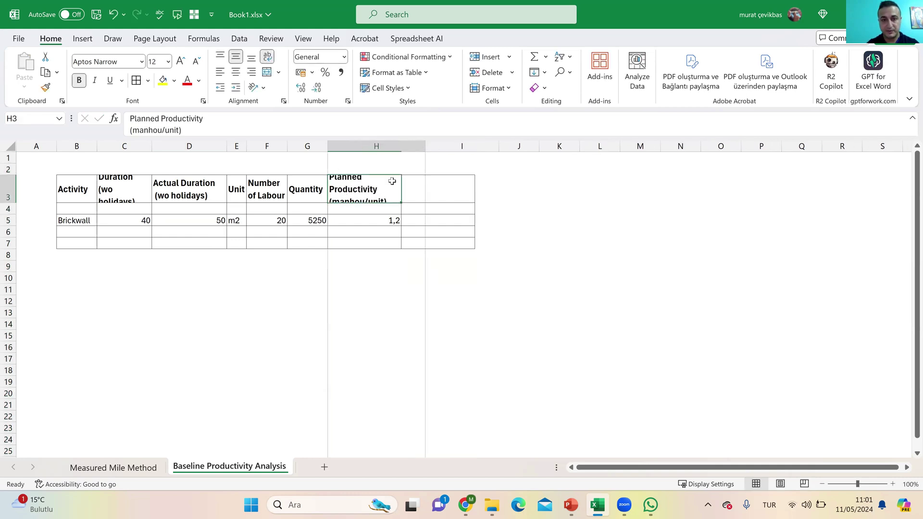
# Step: Copy the header into I3 as Actual Productivity and widen column I
pyautogui.hotkey('ctrl', 'c')
pyautogui.click(454, 187)
pyautogui.hotkey('ctrl', 'v')
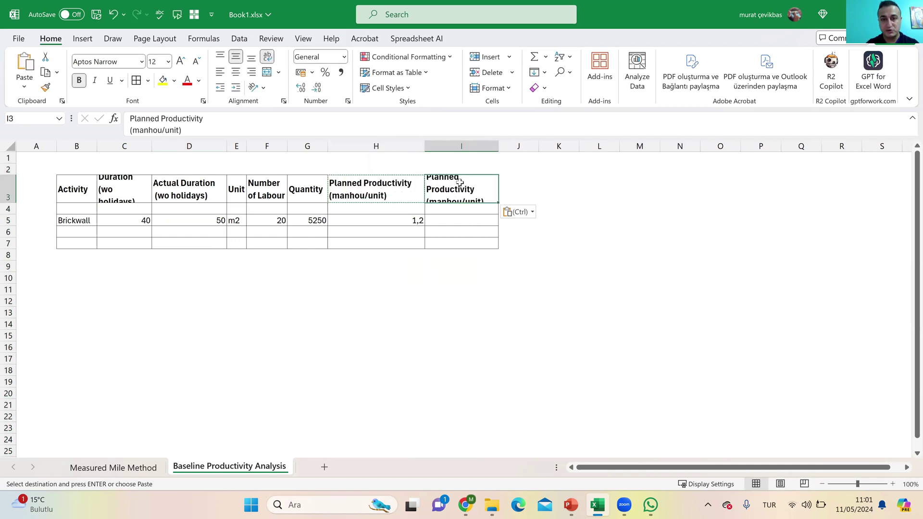
pyautogui.doubleClick(460, 183)
pyautogui.moveTo(460, 183); pyautogui.dragTo(413, 178)
pyautogui.write('Actual')
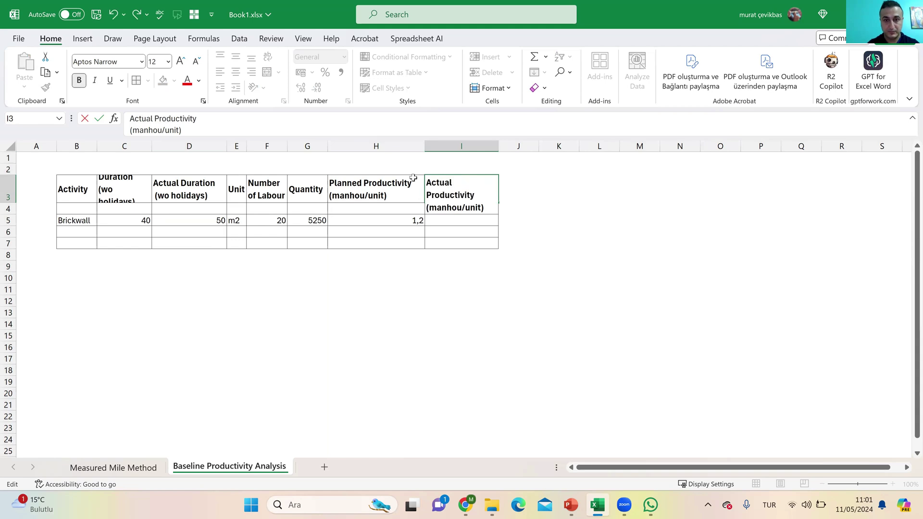
pyautogui.press('Return')
pyautogui.moveTo(498, 146); pyautogui.dragTo(508, 146)
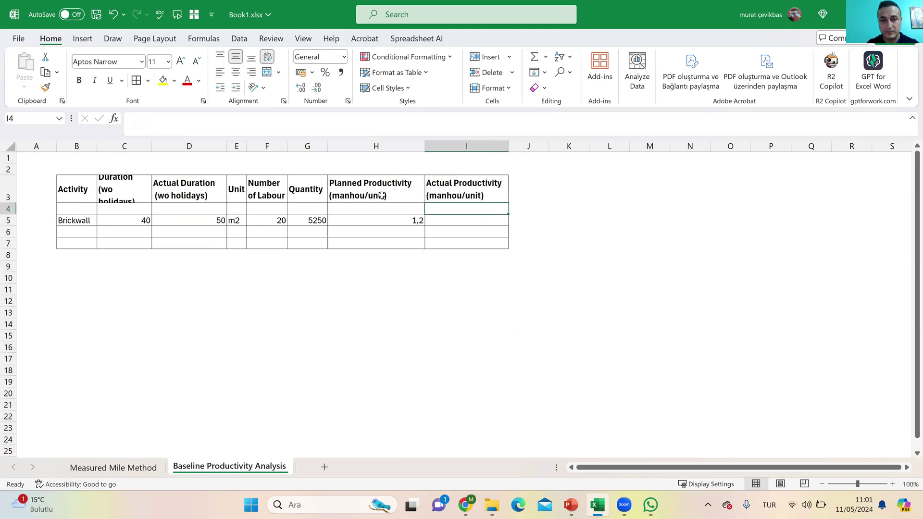
# Step: Correct 'manhou' to 'manhour' in both the H3 and I3 productivity headers
pyautogui.doubleClick(359, 195)
pyautogui.write('r')
pyautogui.doubleClick(446, 195)
pyautogui.click(457, 195)
pyautogui.write('r')
pyautogui.click(461, 224)
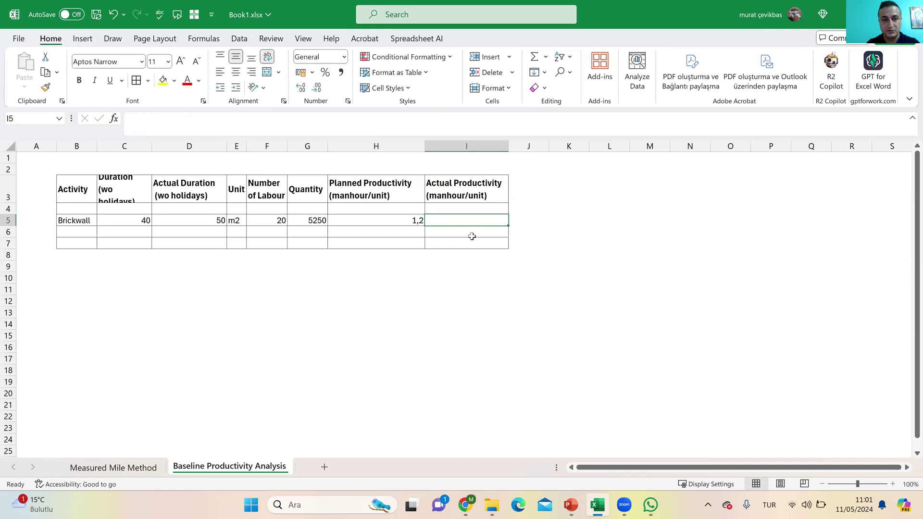
pyautogui.write('=')
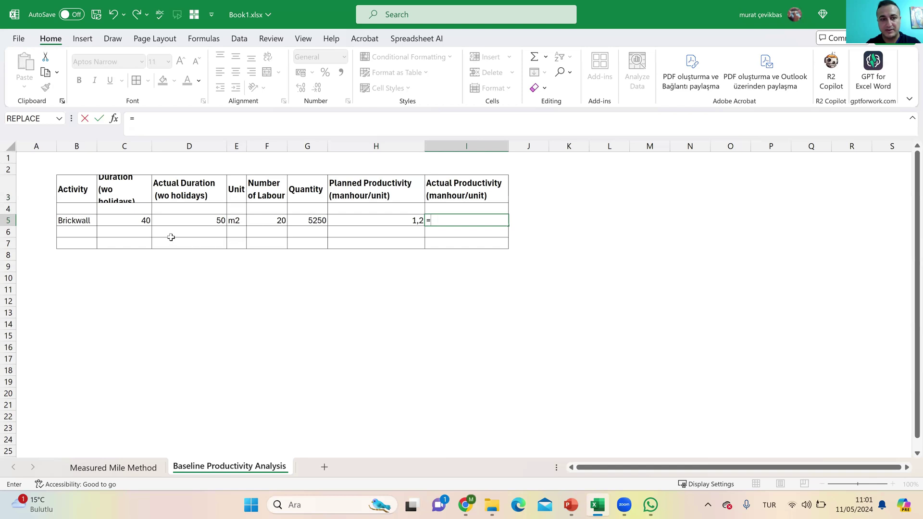
# Step: Complete =F5*D5*8/G5 in I5, giving an actual productivity of 1,523809524
pyautogui.click(285, 224)
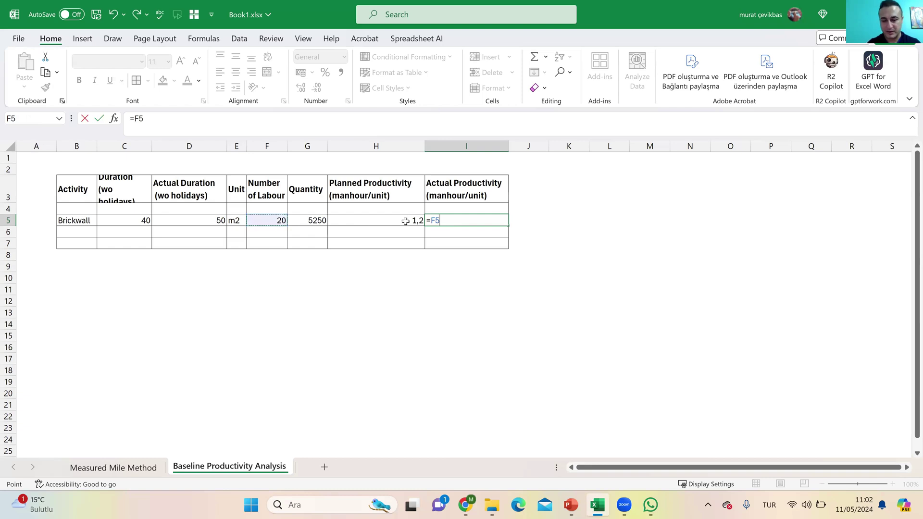
pyautogui.write('*')
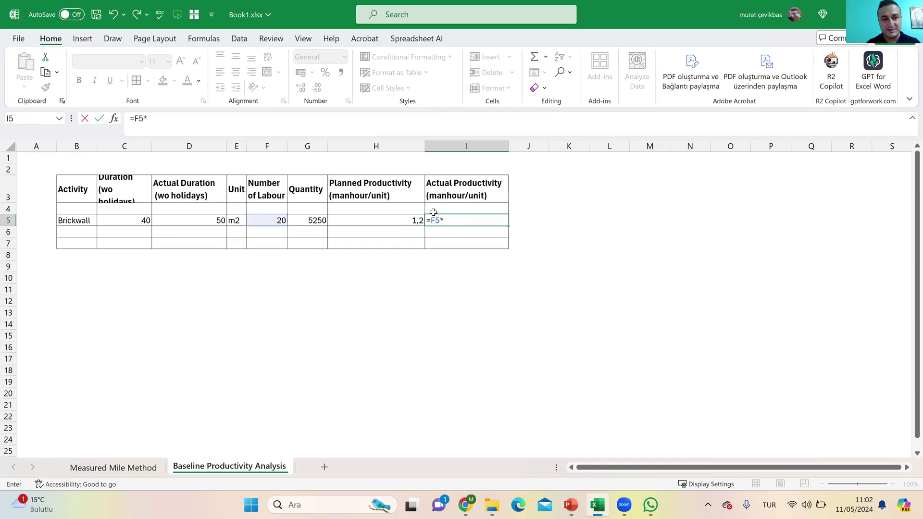
pyautogui.click(208, 223)
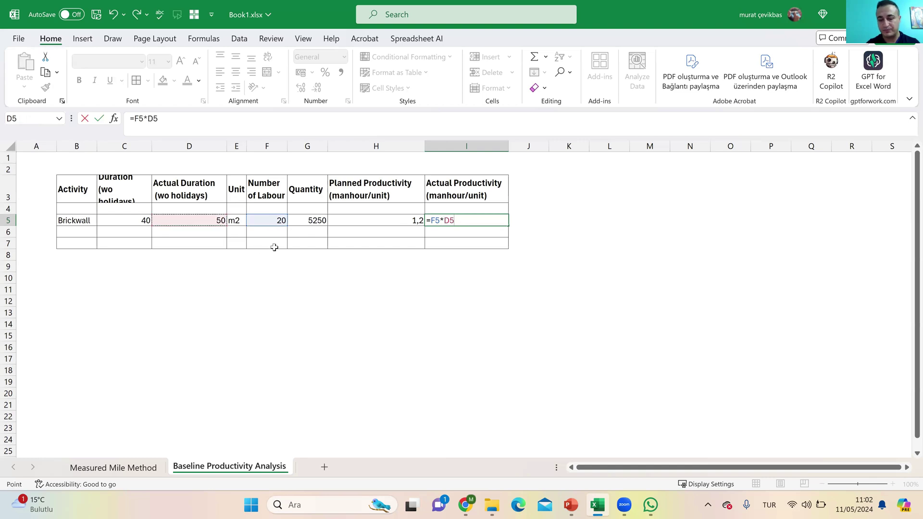
pyautogui.write('*')
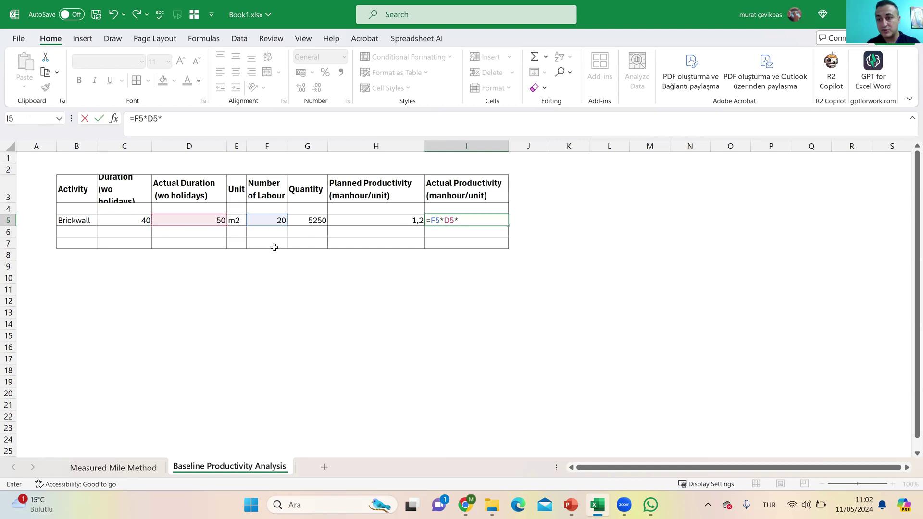
pyautogui.write('8')
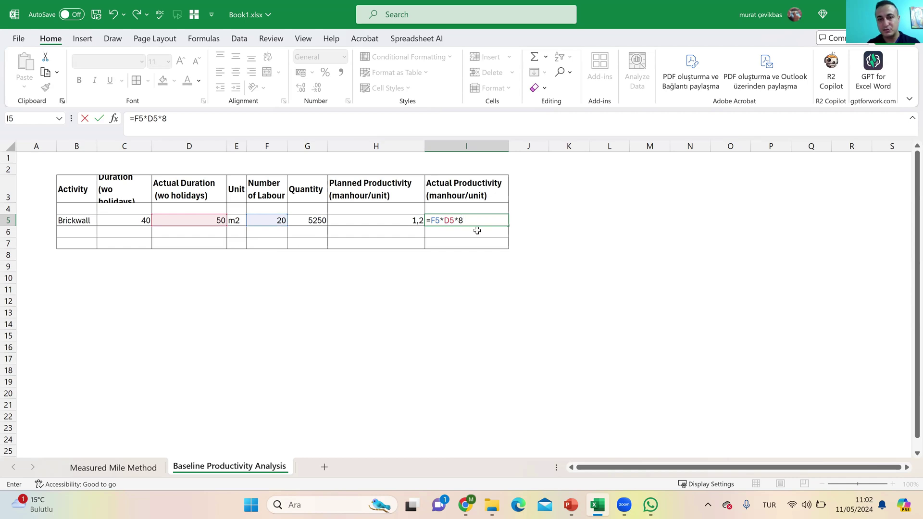
pyautogui.write('/')
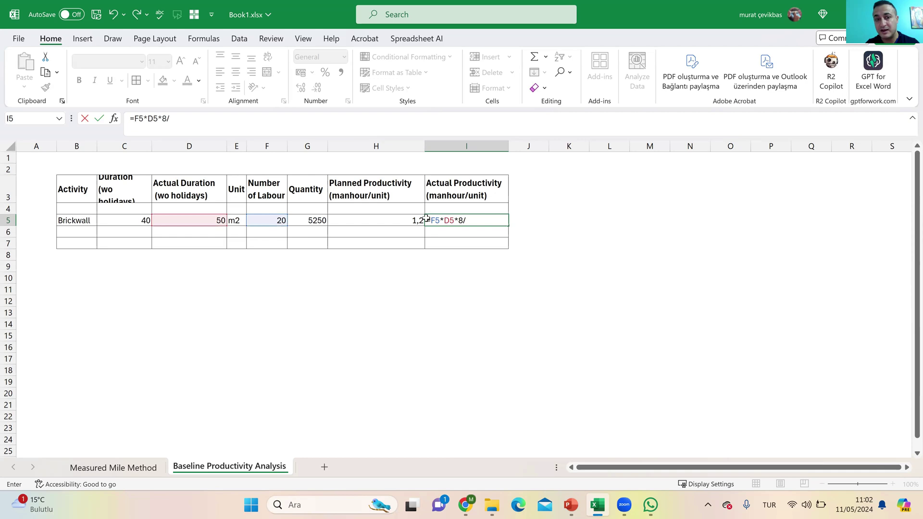
pyautogui.click(313, 222)
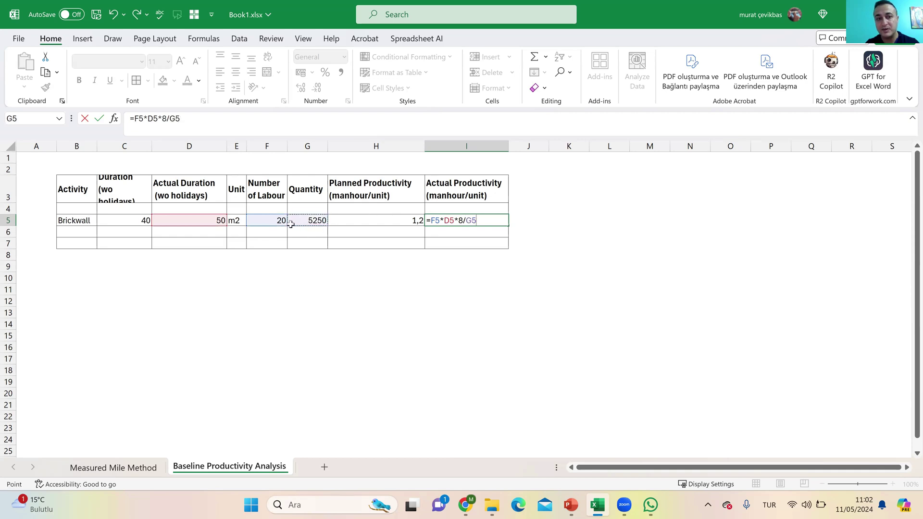
pyautogui.press('Return')
pyautogui.click(471, 222)
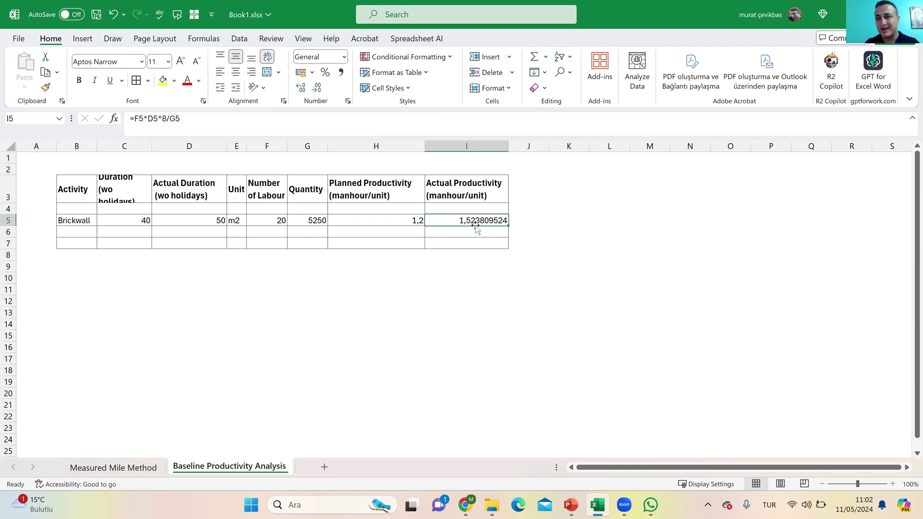
# Step: Add a right-aligned, unwrapped 'Disruption Claim' label in B10
pyautogui.click(76, 281)
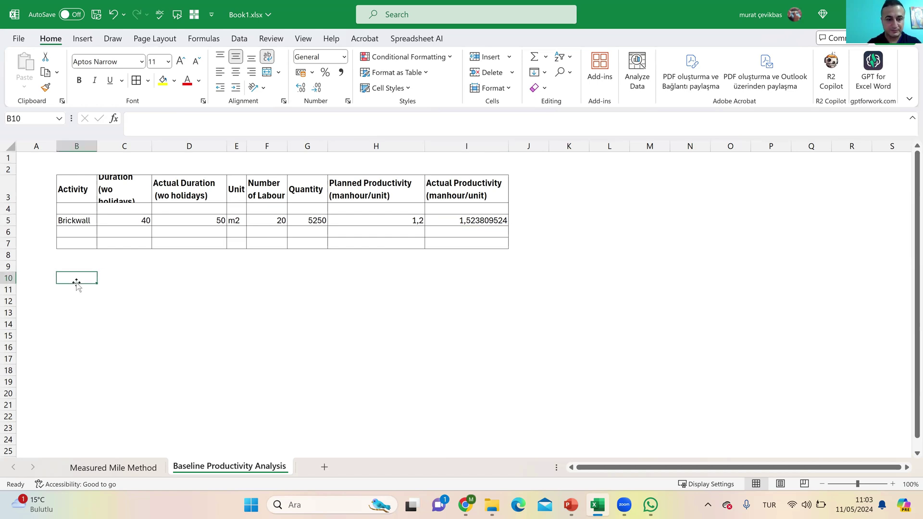
pyautogui.write('Disruption Claim')
pyautogui.press('Return')
pyautogui.click(76, 278)
pyautogui.click(268, 56)
pyautogui.click(251, 72)
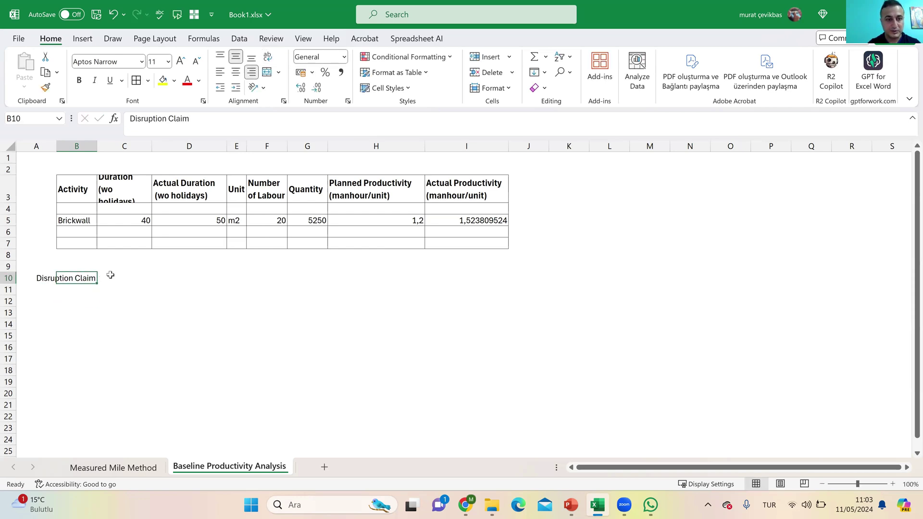
# Step: Enter the productivity difference =(I5-H5) in C10
pyautogui.click(110, 276)
pyautogui.write('=(')
pyautogui.click(449, 222)
pyautogui.write('-')
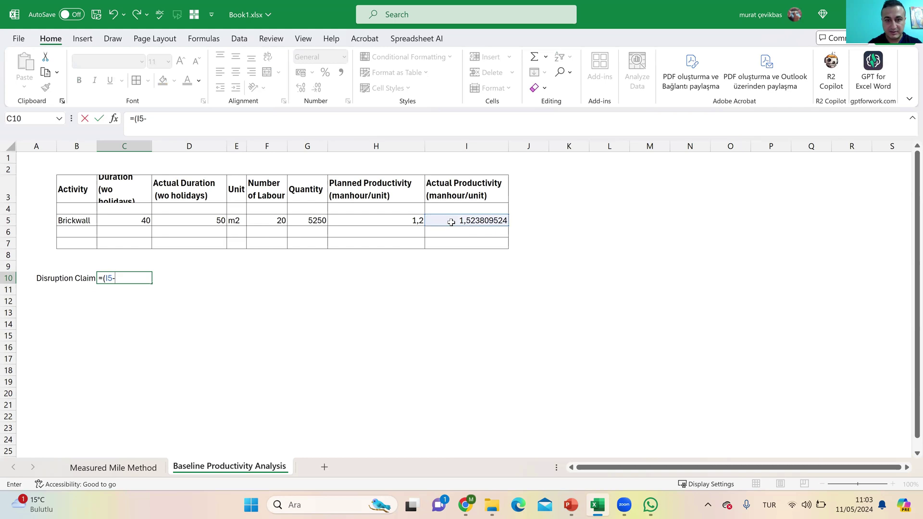
pyautogui.click(413, 220)
pyautogui.write(')')
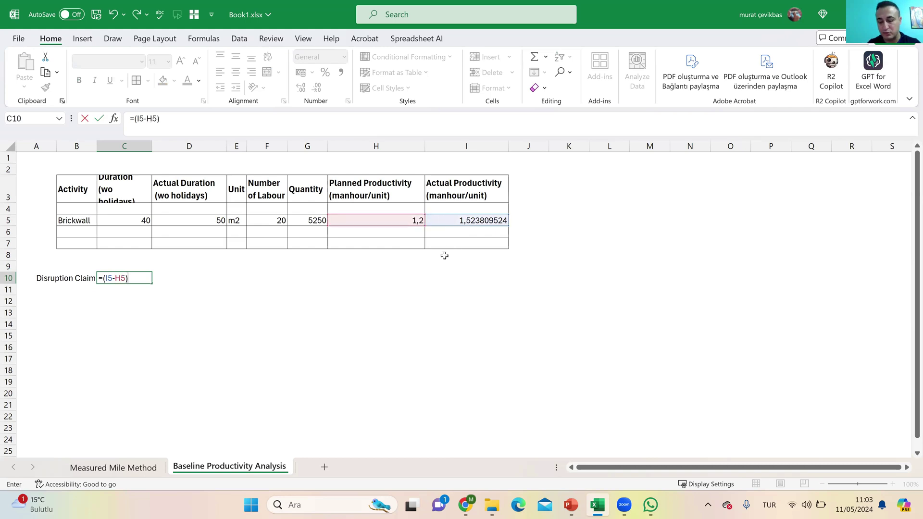
pyautogui.press('Return')
pyautogui.press('Up')
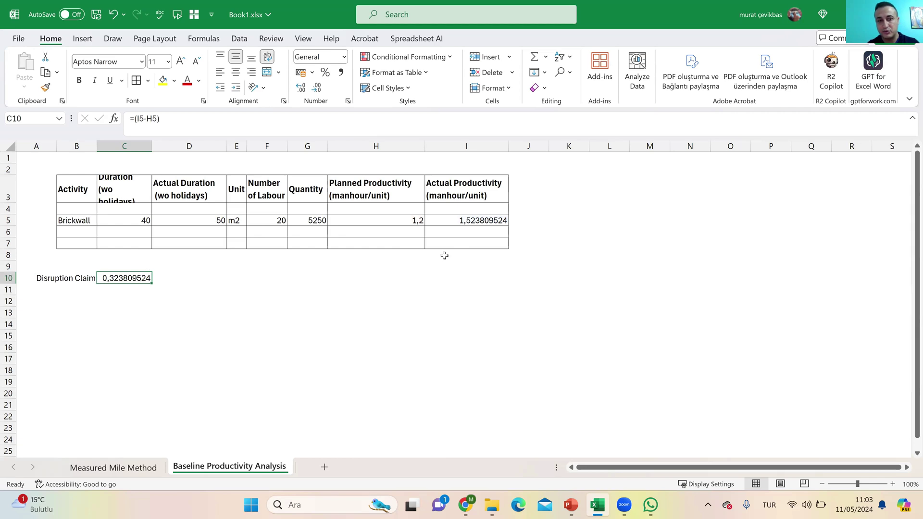
# Step: Extend the C10 formula to =(I5-H5)*G5*12, giving a claim of 20400
pyautogui.doubleClick(107, 276)
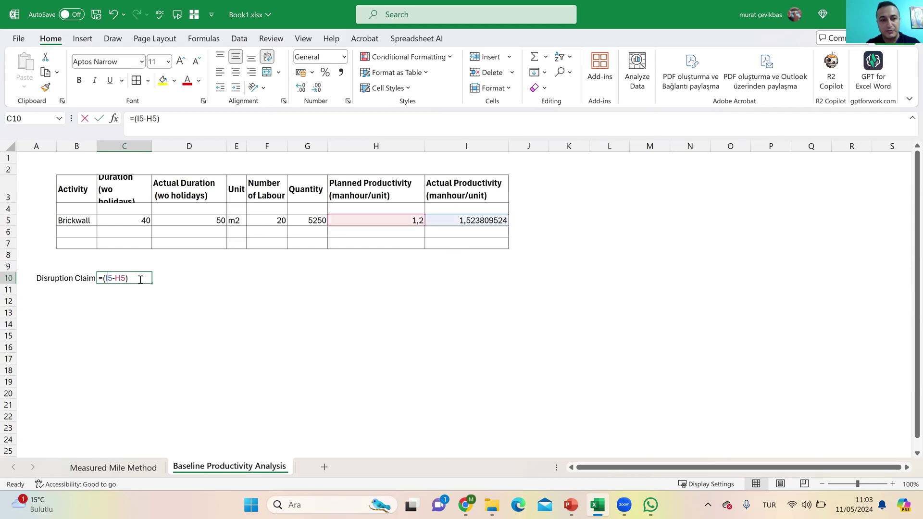
pyautogui.write('*')
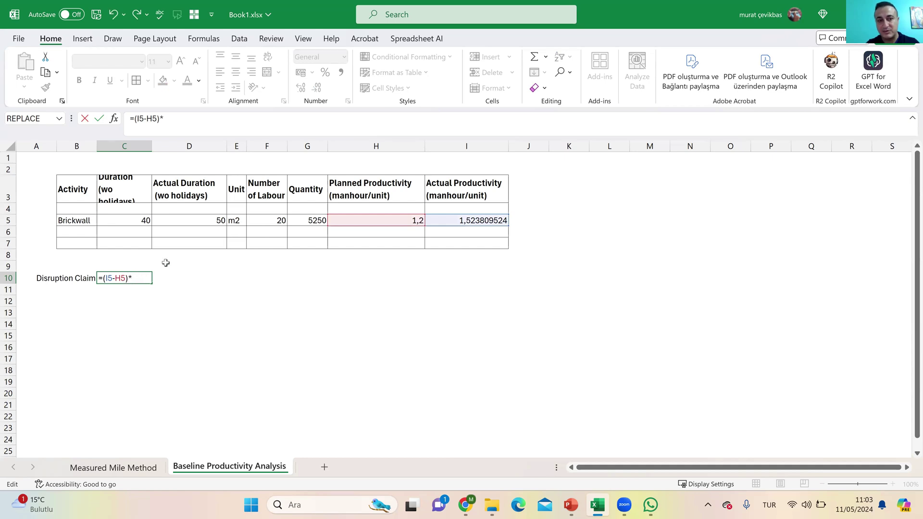
pyautogui.click(307, 218)
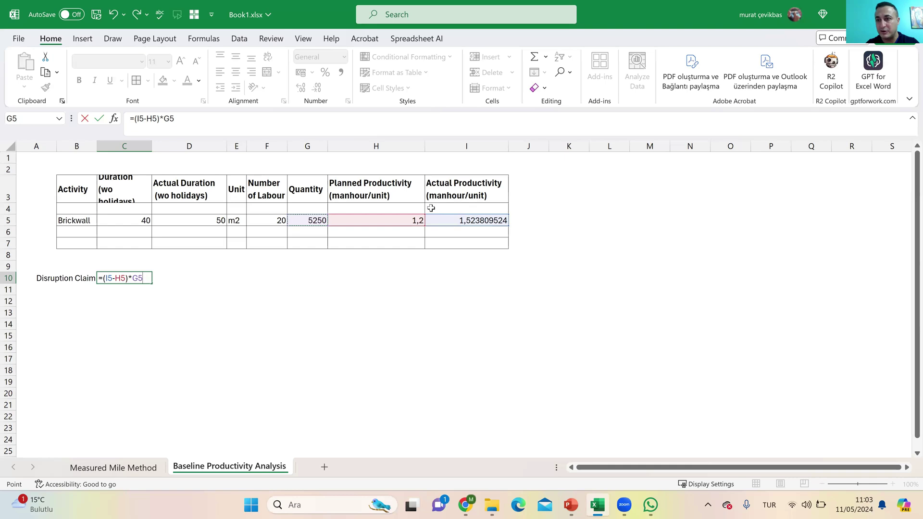
pyautogui.moveTo(145, 278); pyautogui.dragTo(95, 279)
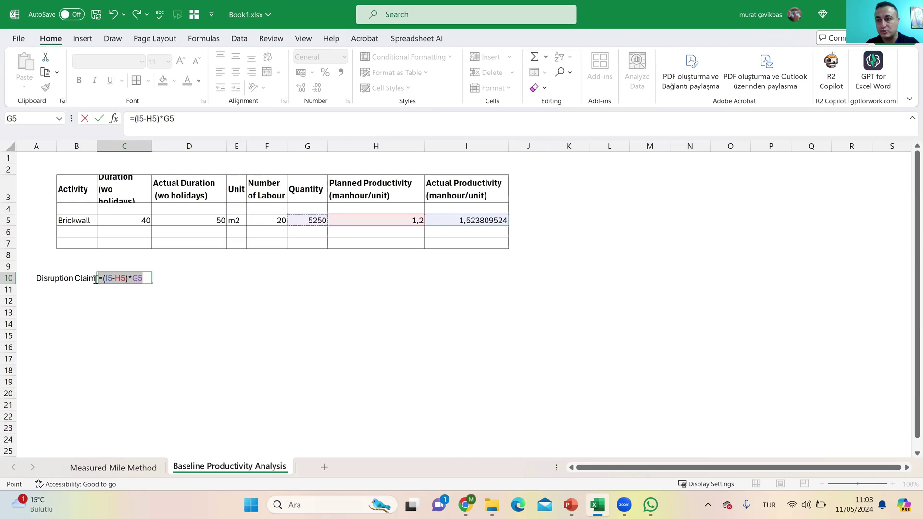
pyautogui.moveTo(96, 279); pyautogui.dragTo(143, 280)
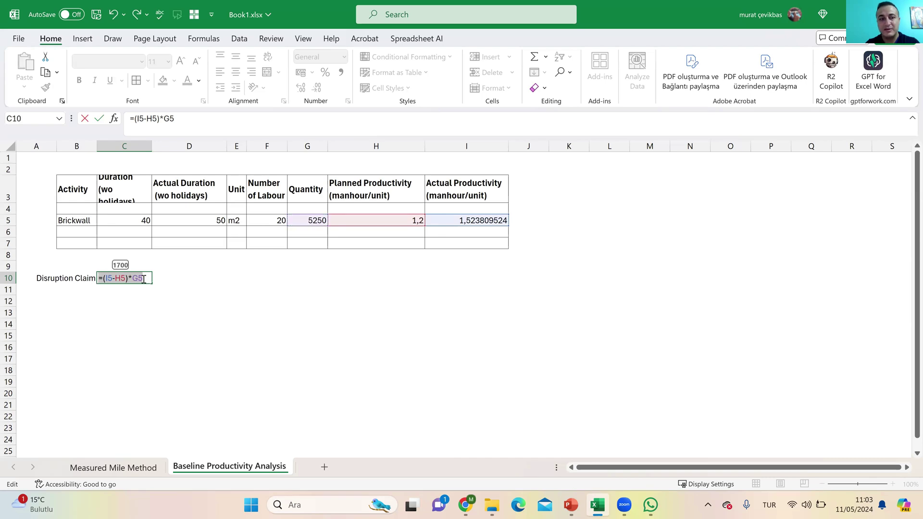
pyautogui.click(143, 279)
pyautogui.write('*')
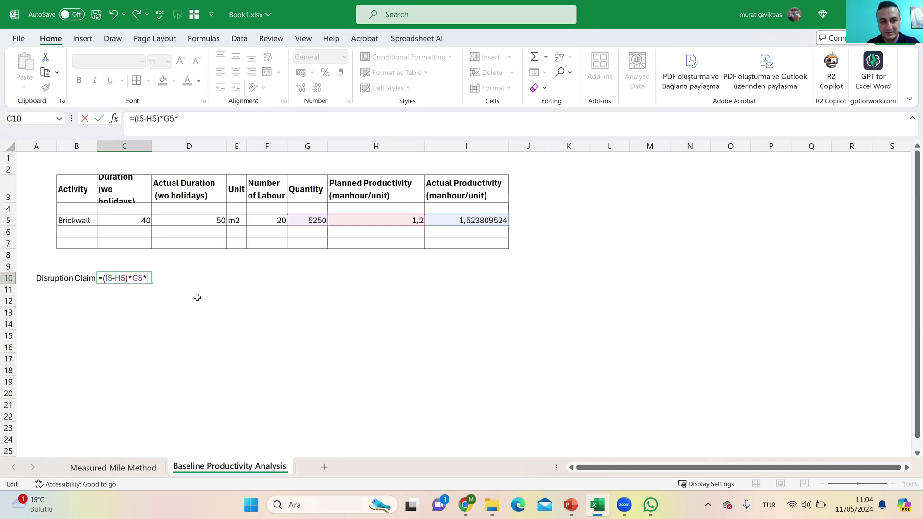
pyautogui.write('12')
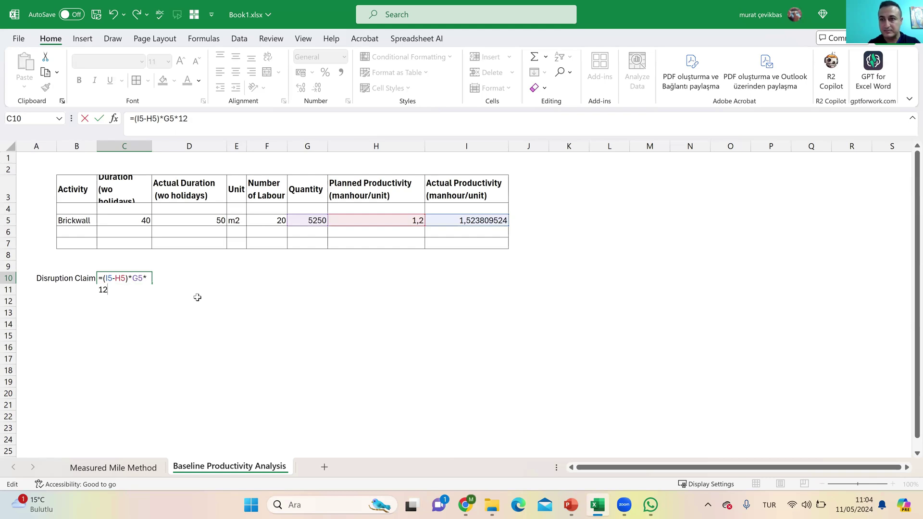
pyautogui.press('Return')
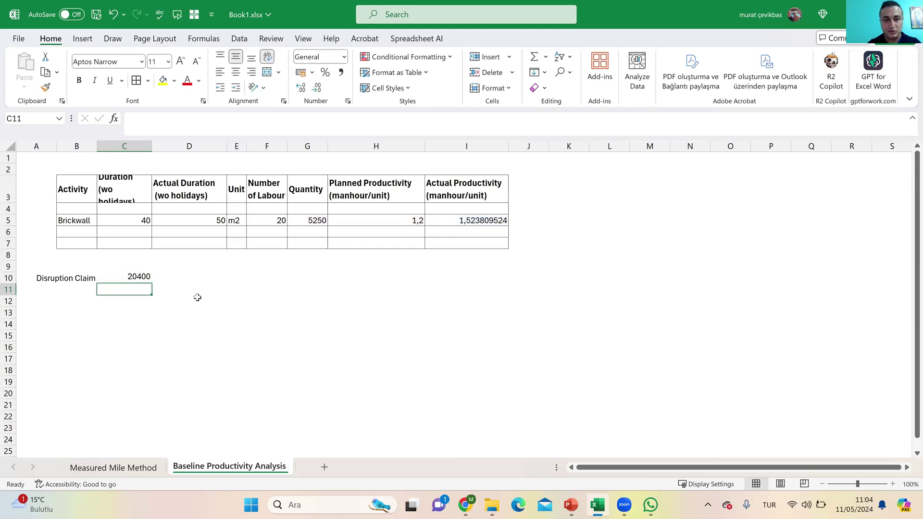
pyautogui.click(87, 263)
# Step: Add a 'Unit Cost of Labour' row in B8 with 12 in C8 and $ in D8
pyautogui.click(87, 256)
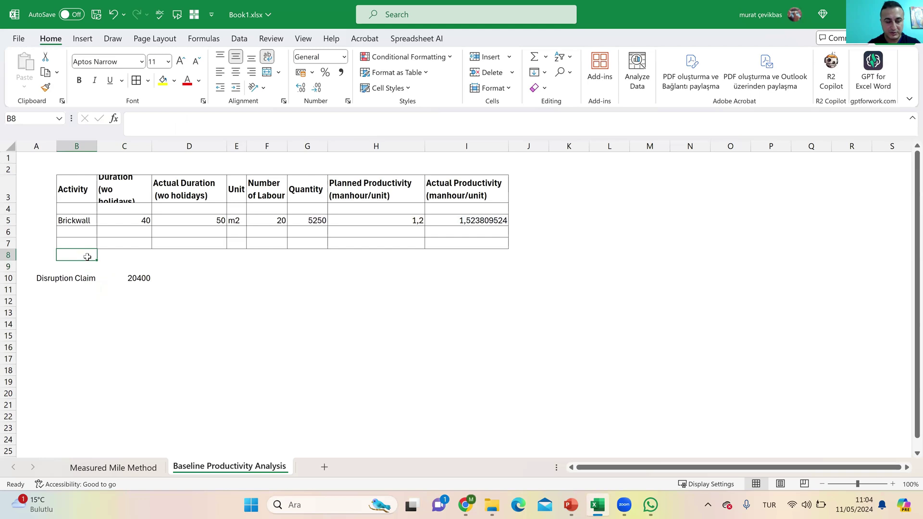
pyautogui.write('Unit Cost of Labour')
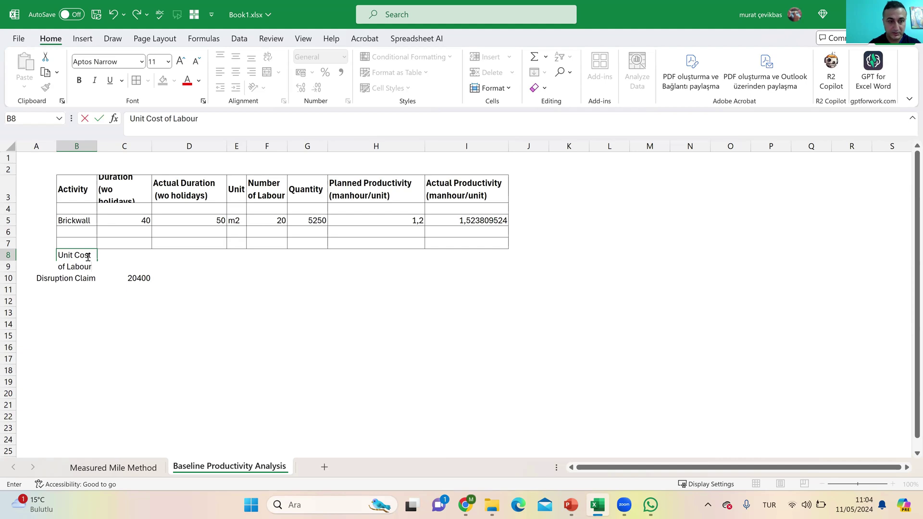
pyautogui.press('Up')
pyautogui.press('Down')
pyautogui.press('Right')
pyautogui.write('12')
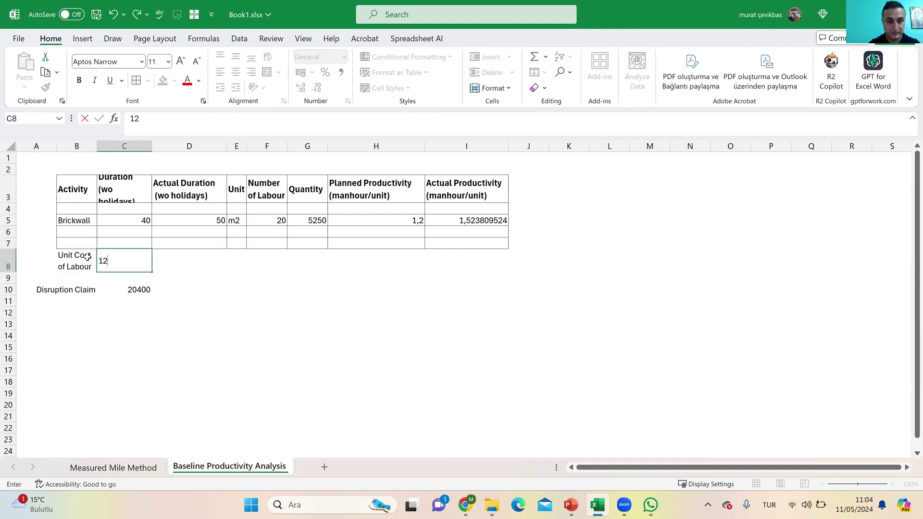
pyautogui.press('Right')
pyautogui.write('$')
pyautogui.press('Return')
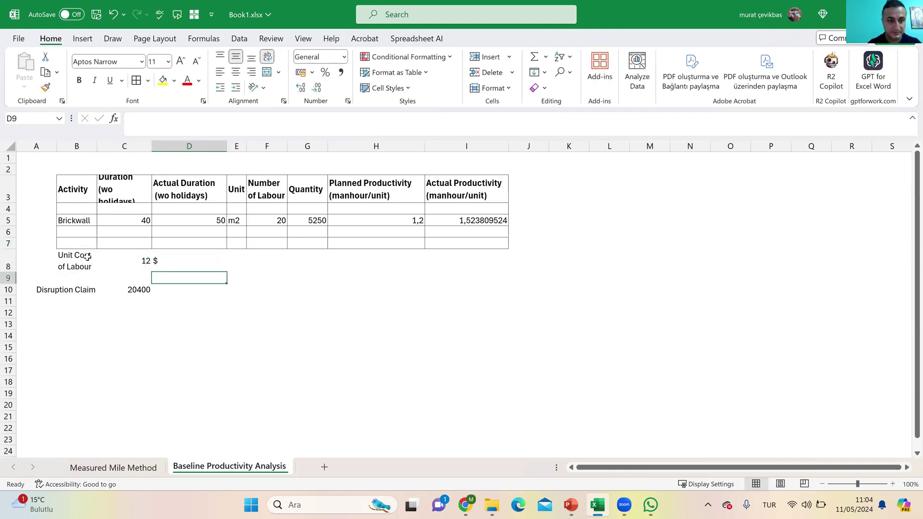
# Step: Replace the fixed 12 in the Disruption Claim formula in C10 with a reference to C8
pyautogui.moveTo(77, 262); pyautogui.dragTo(144, 264)
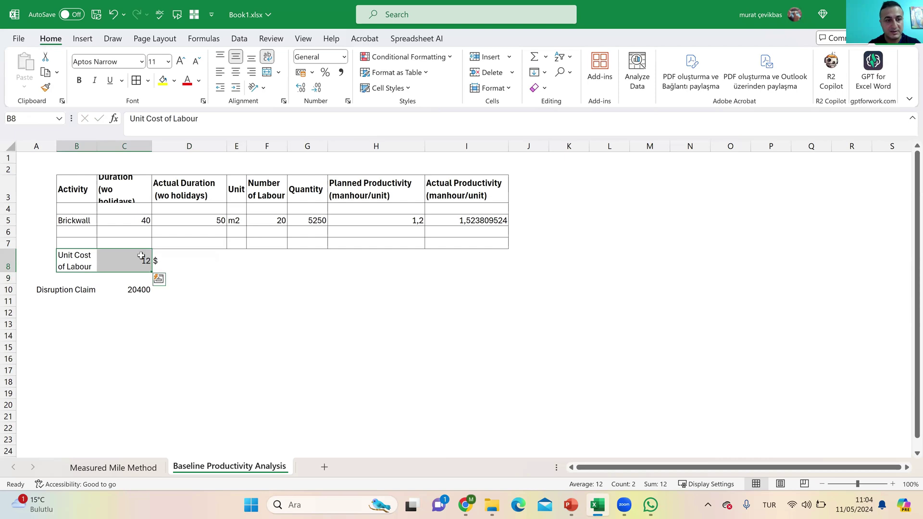
pyautogui.click(137, 290)
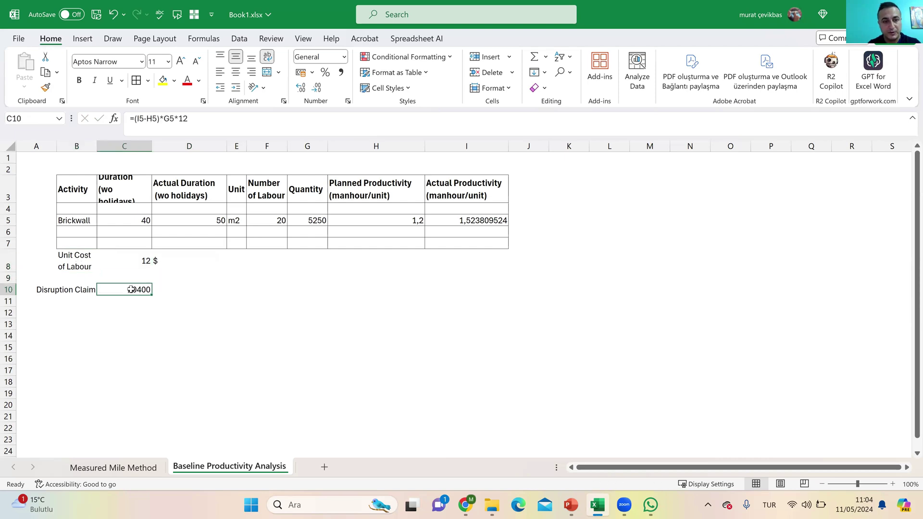
pyautogui.doubleClick(131, 289)
pyautogui.doubleClick(103, 302)
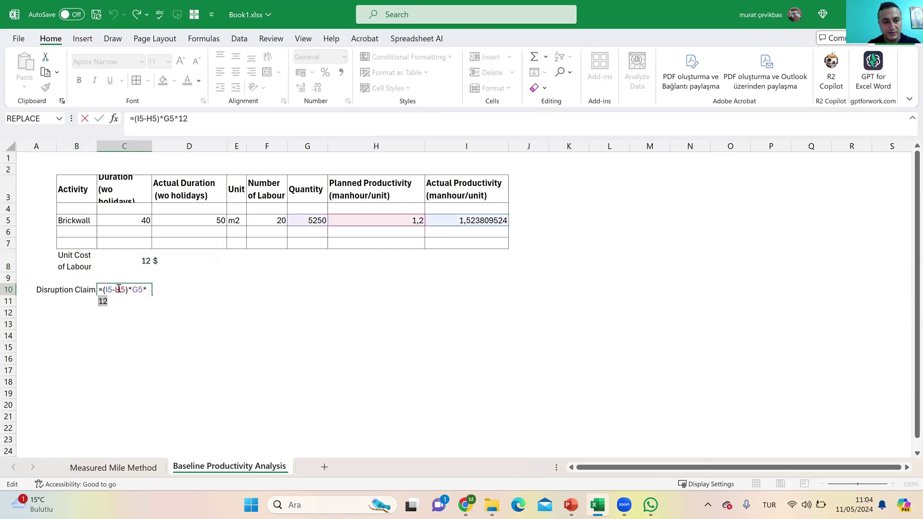
pyautogui.click(134, 262)
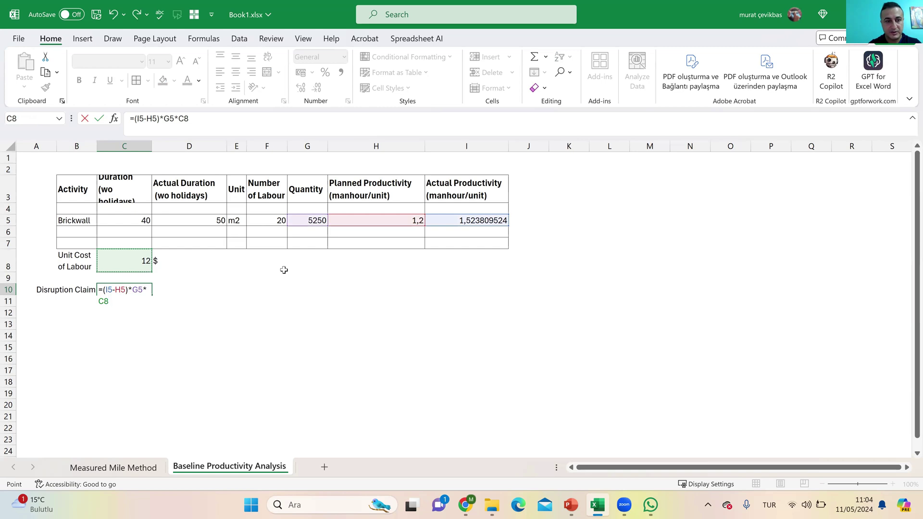
pyautogui.press('Return')
# Step: Extend the D8 unit label so the labour cost reads 12 $/hour
pyautogui.click(164, 262)
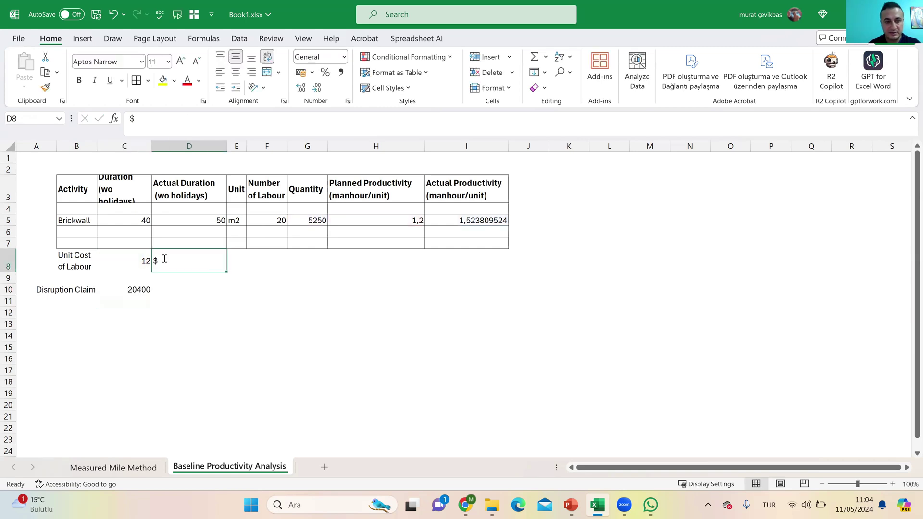
pyautogui.doubleClick(166, 260)
pyautogui.write('(')
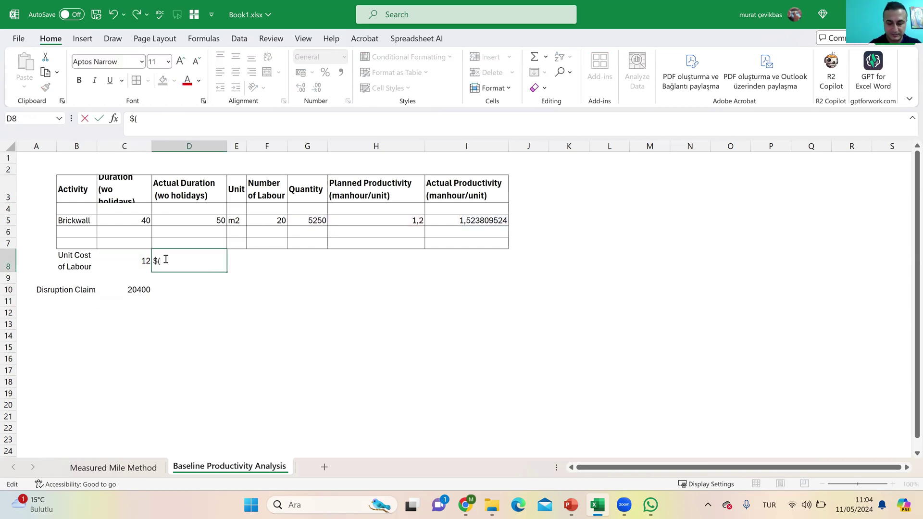
pyautogui.write('manhour')
pyautogui.press('Return')
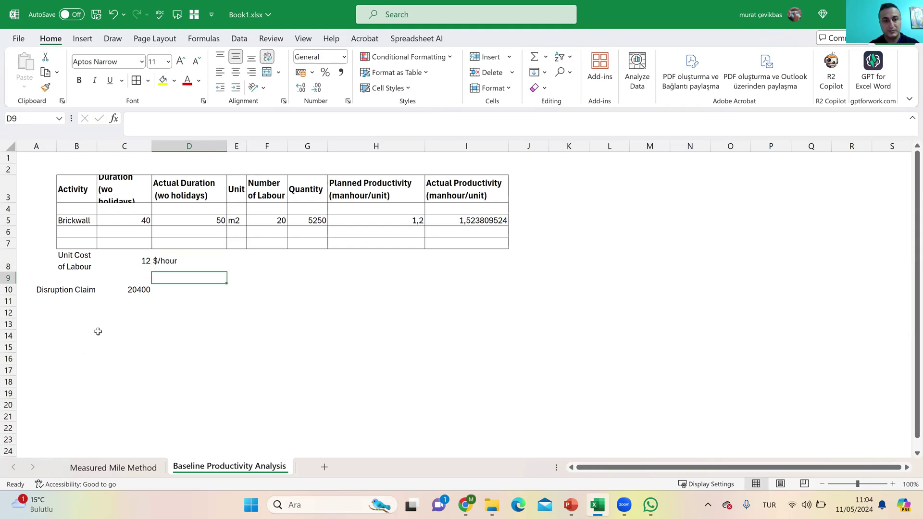
# Step: Format the Disruption Claim as 20.400 with Comma Style and no decimals, and put $ in D10
pyautogui.click(143, 288)
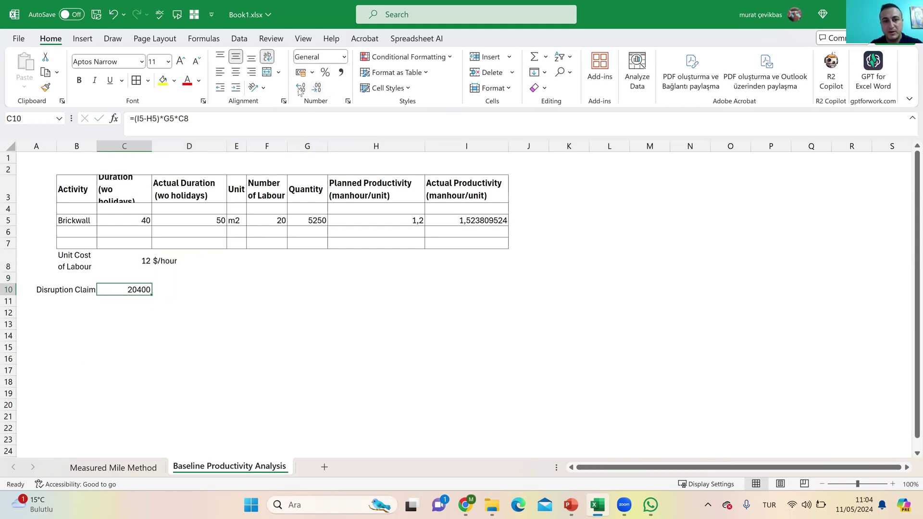
pyautogui.click(341, 72)
pyautogui.click(316, 87)
pyautogui.click(316, 87)
pyautogui.click(241, 299)
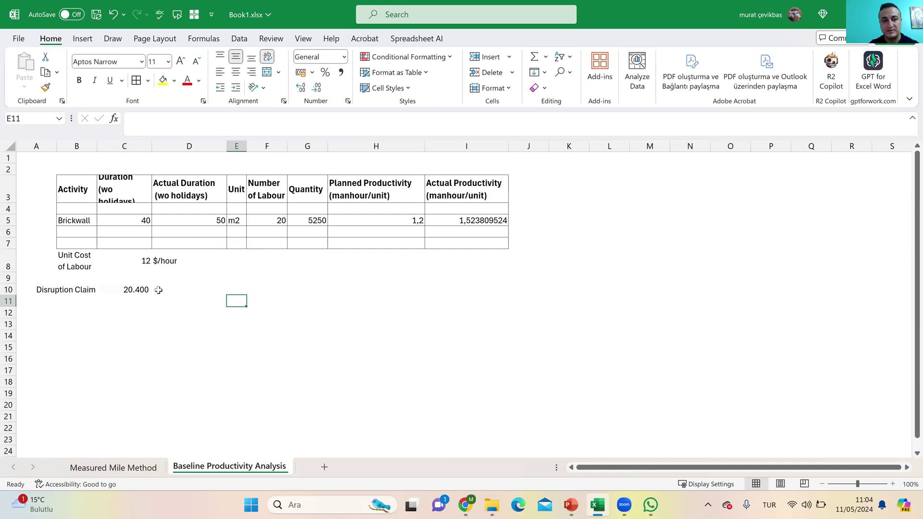
pyautogui.click(158, 288)
pyautogui.write('$')
pyautogui.press('Return')
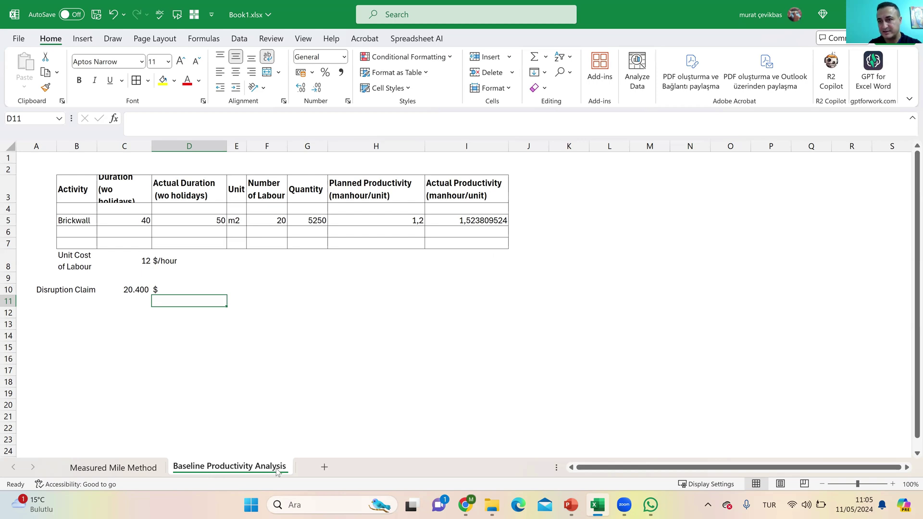
pyautogui.click(402, 297)
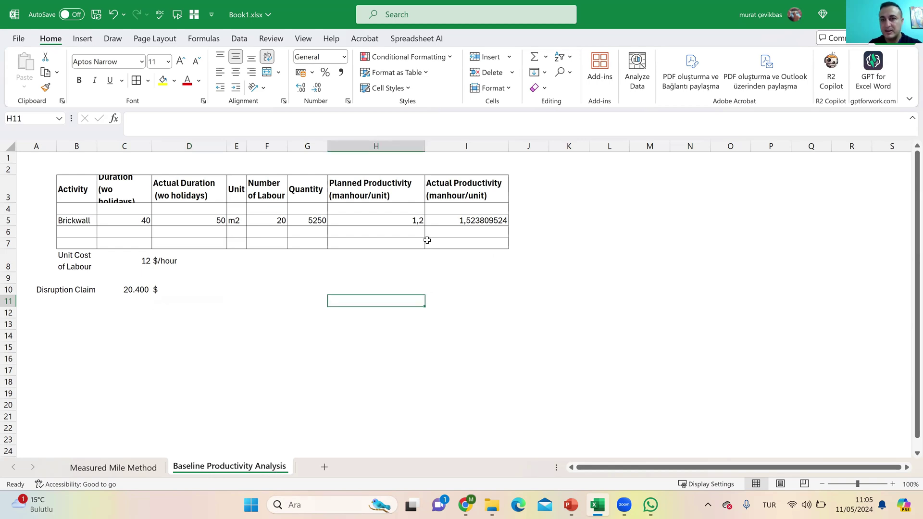
pyautogui.click(413, 222)
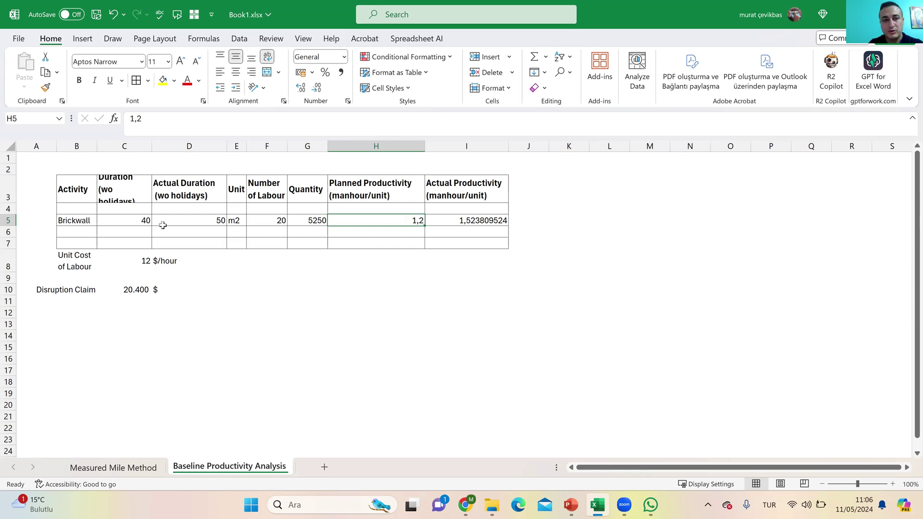
# Step: Widen column C so the Duration header fits
pyautogui.moveTo(149, 220); pyautogui.dragTo(205, 217)
pyautogui.click(124, 190)
pyautogui.moveTo(152, 146); pyautogui.dragTo(170, 146)
# Step: Copy rows 3–10 with the claim into rows 13–20 and clear the copy's Planned Productivity in H15
pyautogui.click(380, 213)
pyautogui.click(411, 224)
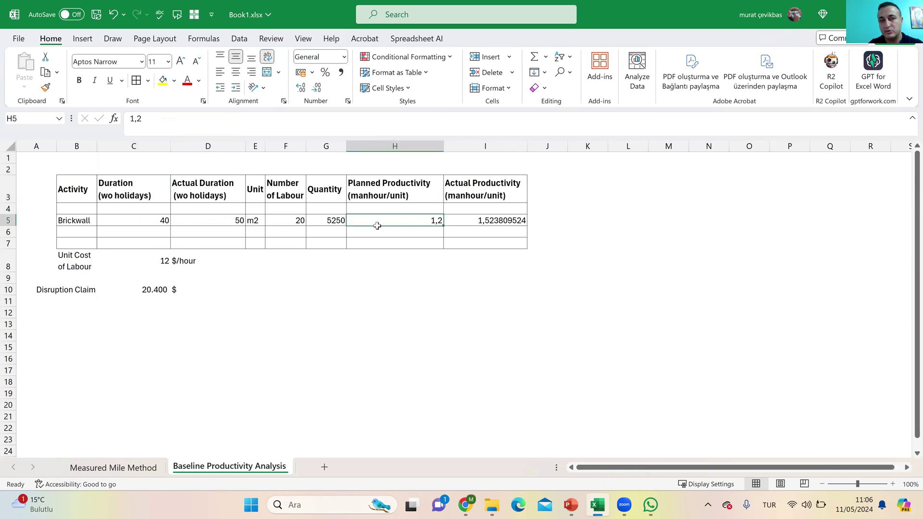
pyautogui.moveTo(8, 197); pyautogui.dragTo(22, 291)
pyautogui.hotkey('ctrl', 'c')
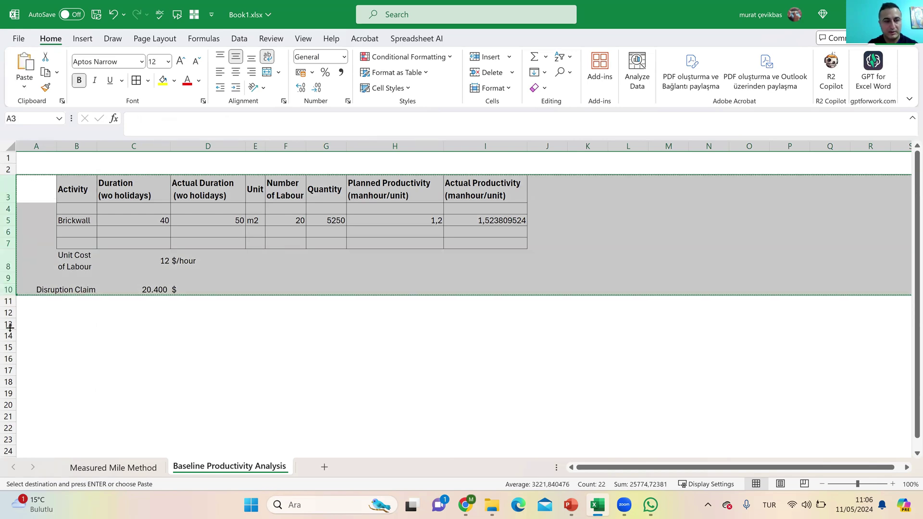
pyautogui.moveTo(9, 324); pyautogui.dragTo(9, 405)
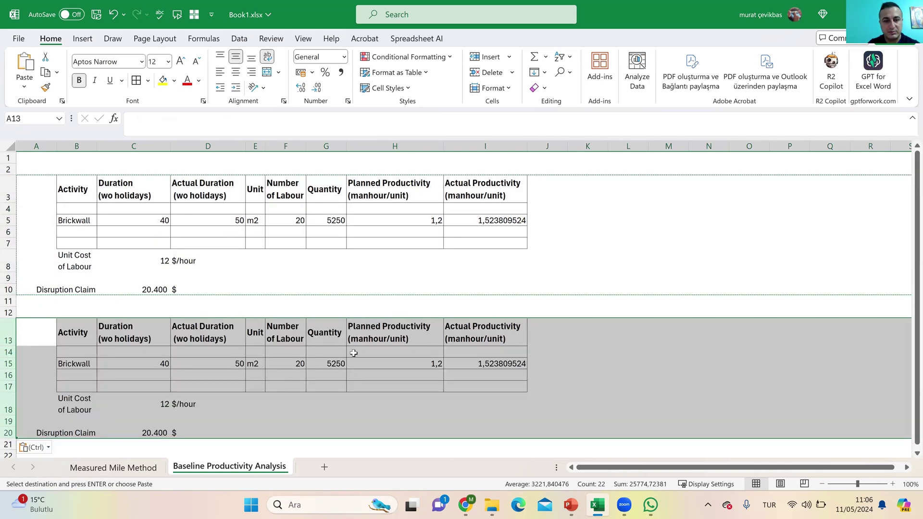
pyautogui.scroll(-1, 406, 338)
pyautogui.click(412, 332)
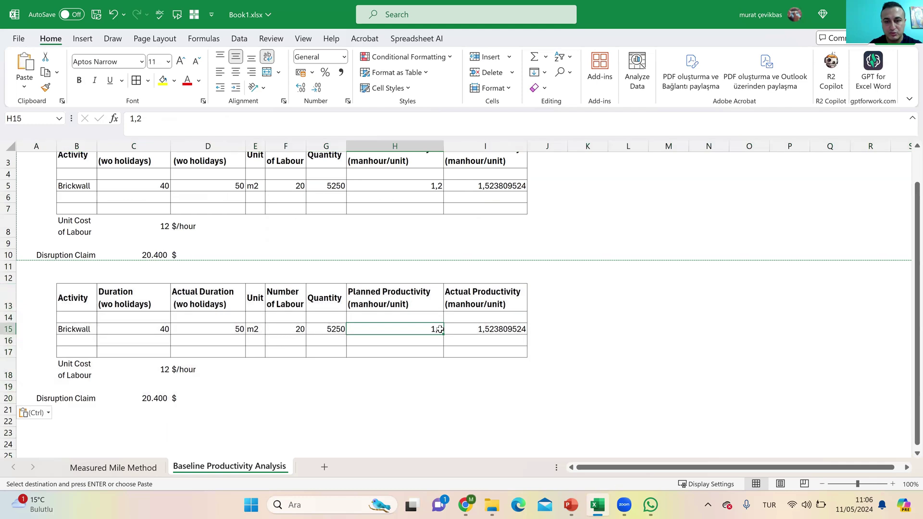
pyautogui.press('Delete')
# Step: Replace the copy's duration in C15 with the value 40
pyautogui.moveTo(391, 302); pyautogui.dragTo(381, 329)
pyautogui.click(381, 330)
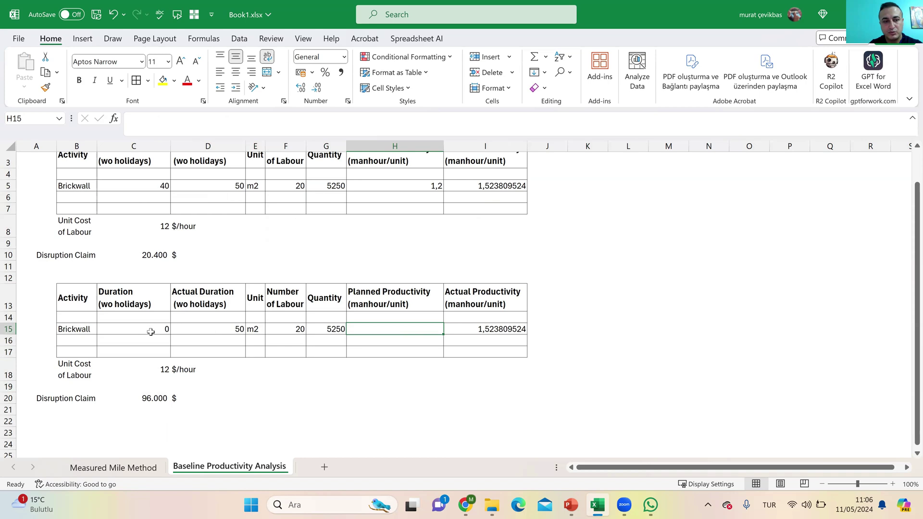
pyautogui.click(168, 331)
pyautogui.press('Delete')
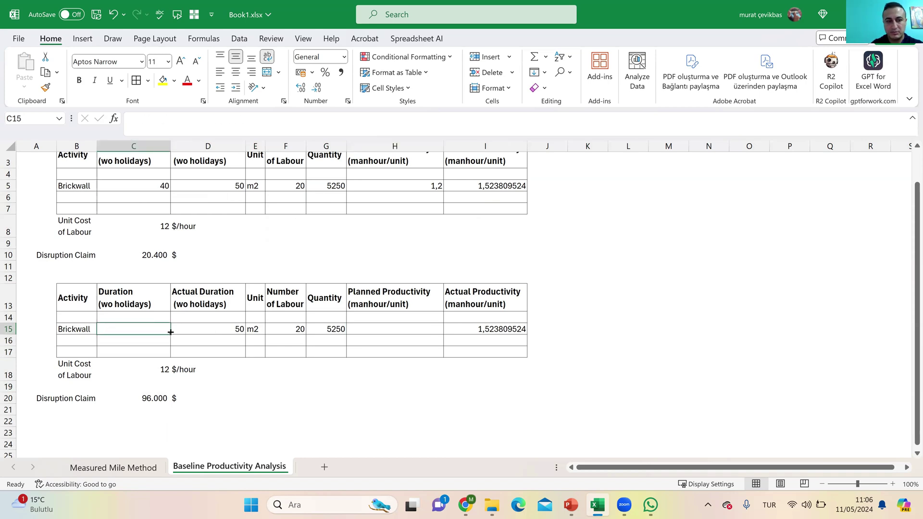
pyautogui.write('40')
pyautogui.press('Return')
pyautogui.press('Up')
pyautogui.press('Right')
pyautogui.press('Right')
pyautogui.press('Right')
pyautogui.press('Right')
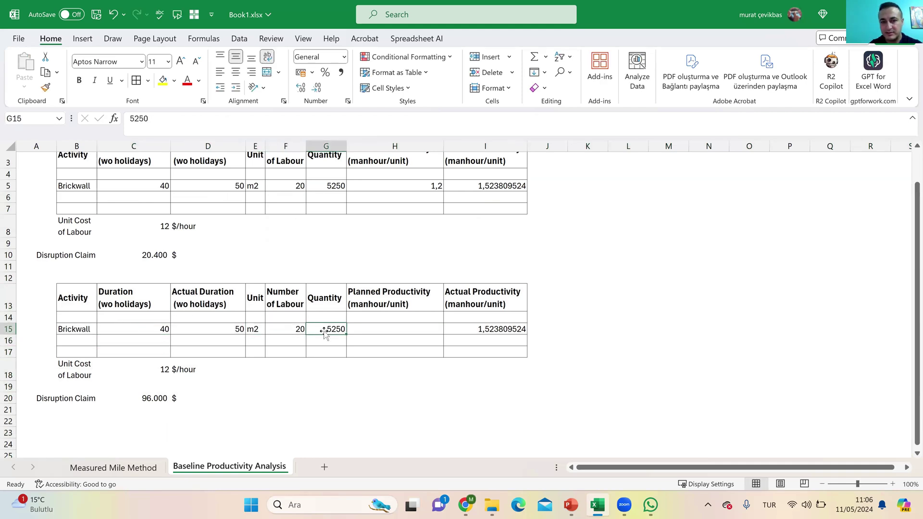
# Step: Enter =F15*C15*8/G15 in H15 to calculate Planned Productivity as 1,219047619
pyautogui.click(291, 331)
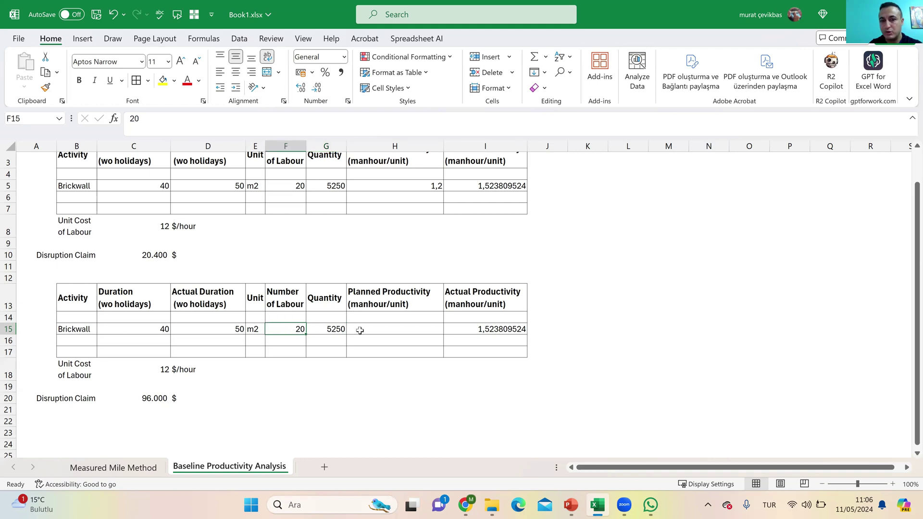
pyautogui.click(380, 328)
pyautogui.write('=')
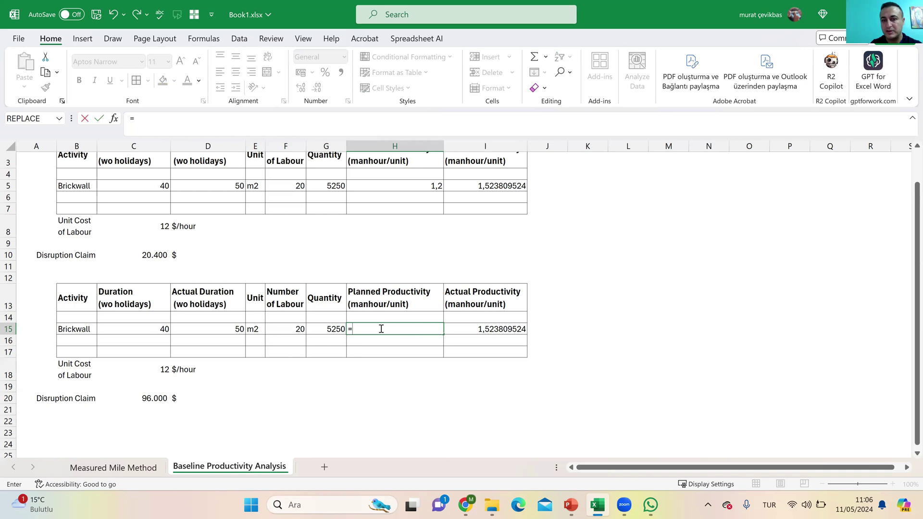
pyautogui.press('Left')
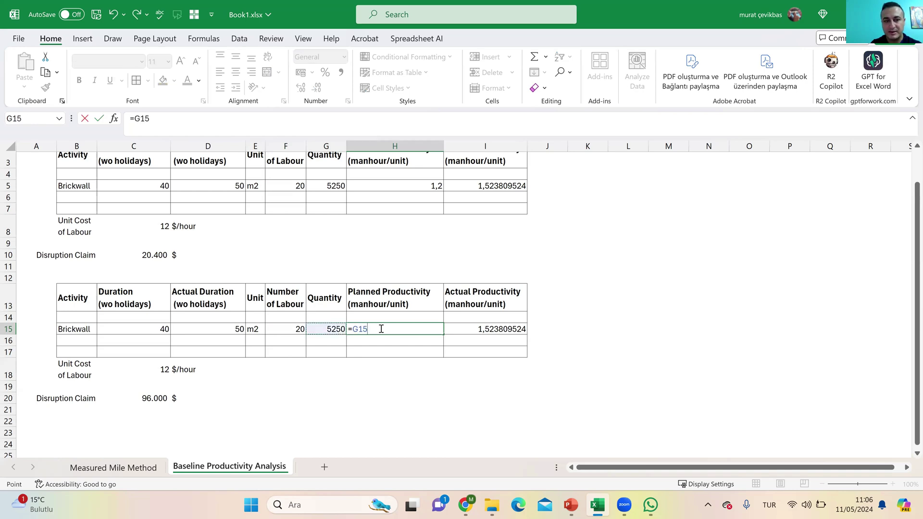
pyautogui.press('Left')
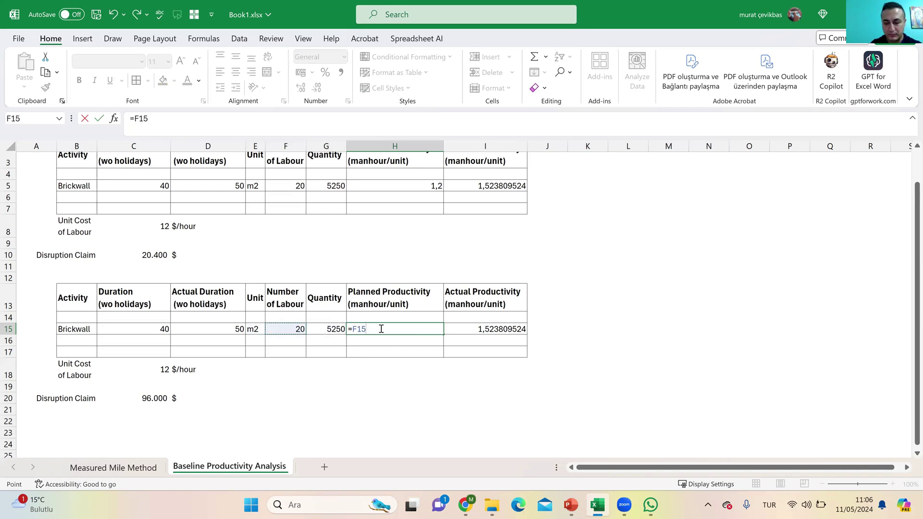
pyautogui.write('*')
pyautogui.press('Left')
pyautogui.press('Left')
pyautogui.press('Left')
pyautogui.press('Left')
pyautogui.press('Left')
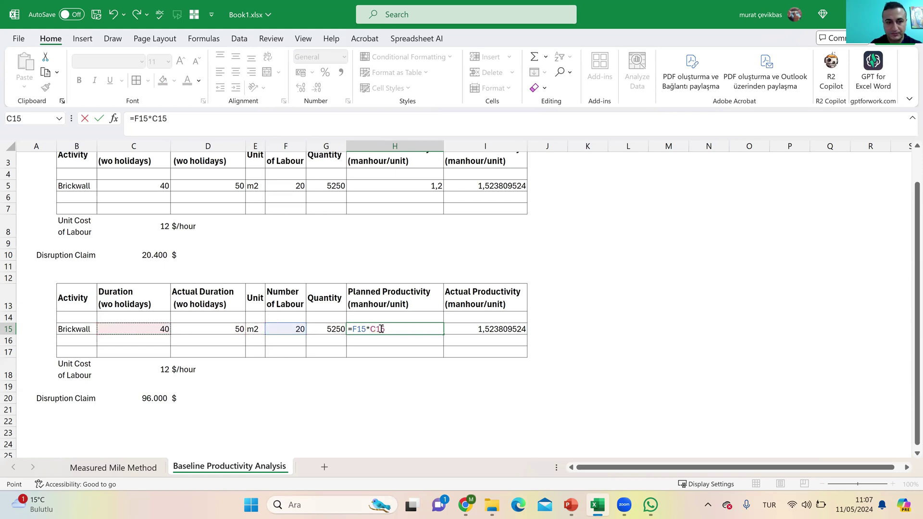
pyautogui.write('*')
pyautogui.write('8/')
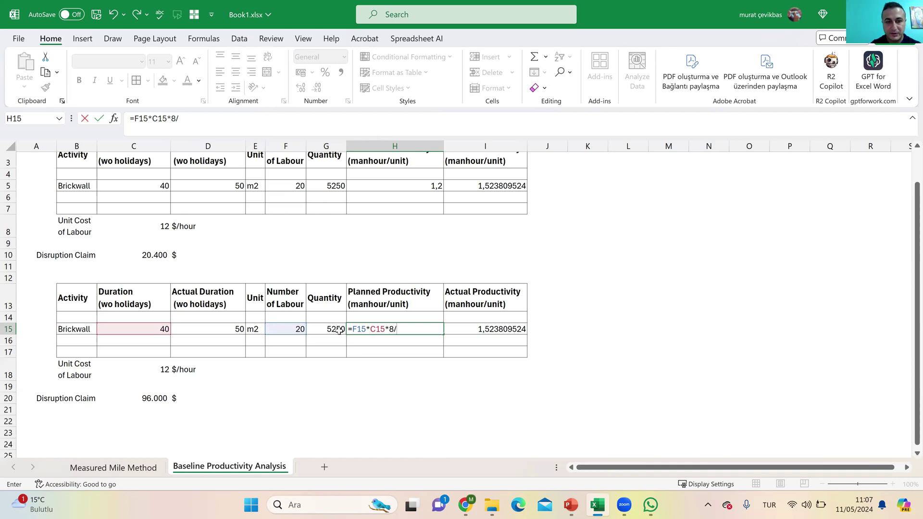
pyautogui.click(336, 329)
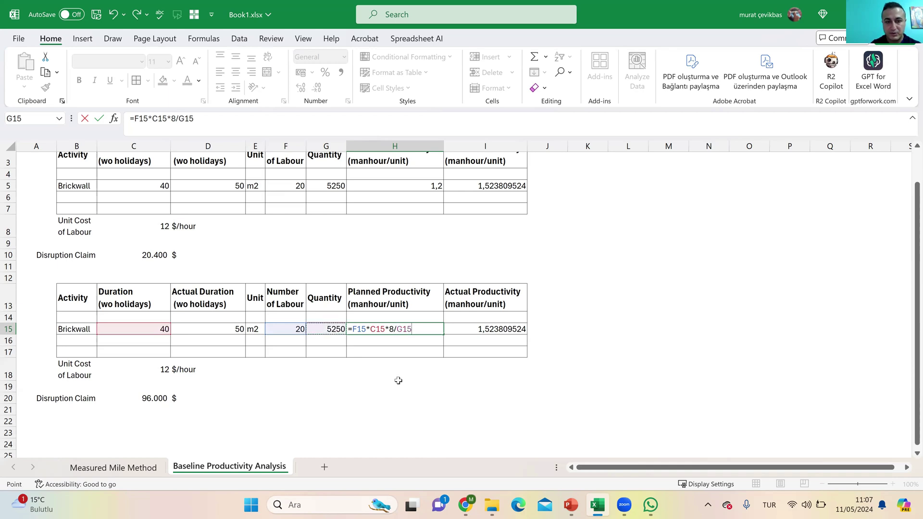
pyautogui.press('Return')
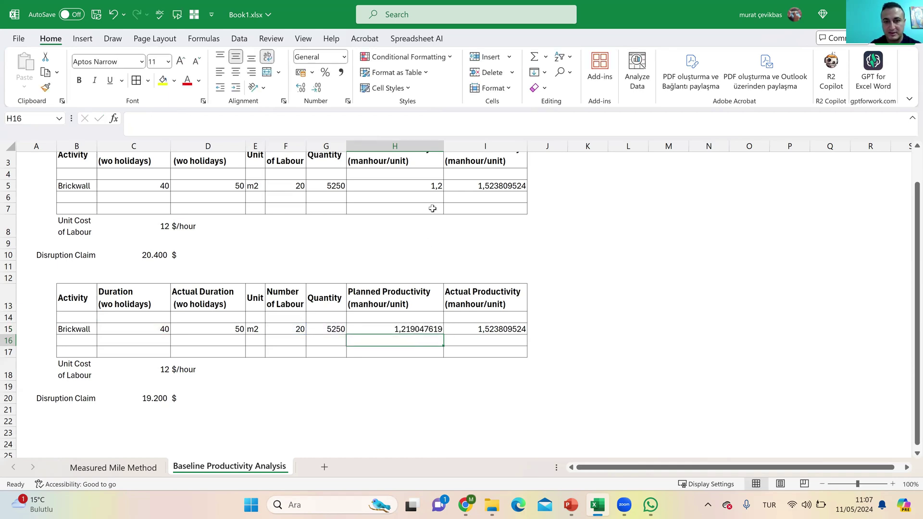
# Step: Format H15 as a number with one decimal so it shows 1,2 like the original
pyautogui.click(435, 186)
pyautogui.click(432, 328)
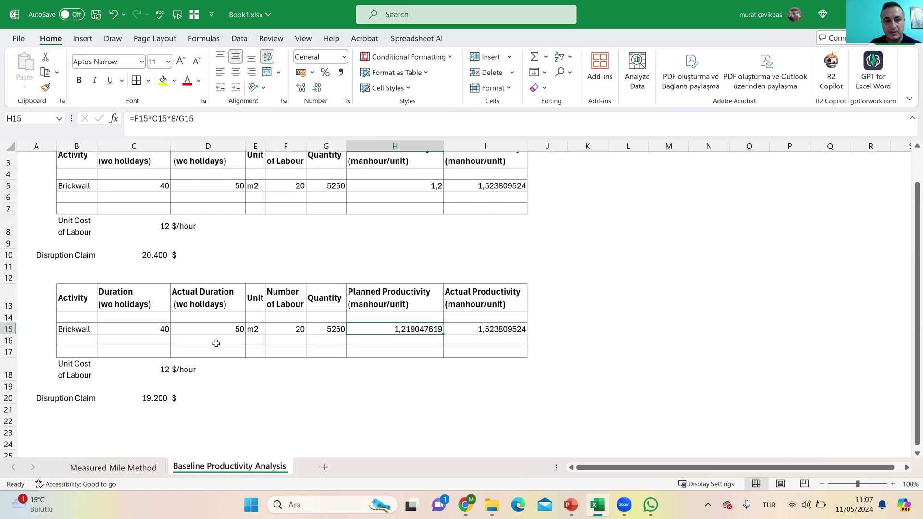
pyautogui.click(317, 89)
pyautogui.click(317, 89)
pyautogui.click(317, 89)
pyautogui.click(317, 89)
pyautogui.click(317, 89)
pyautogui.click(317, 89)
pyautogui.click(317, 89)
pyautogui.click(318, 89)
pyautogui.click(546, 352)
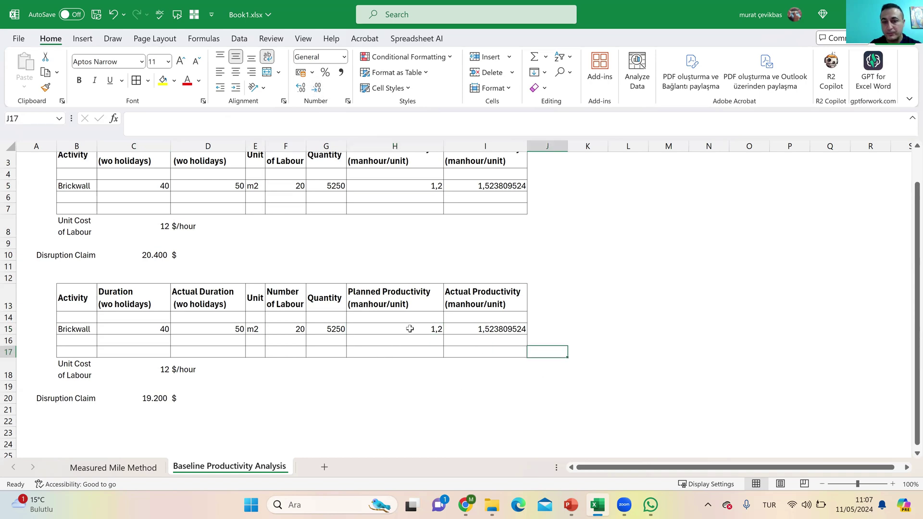
# Step: Review the Planned Productivity formula in H15 and the duration of 40 in C15
pyautogui.click(424, 329)
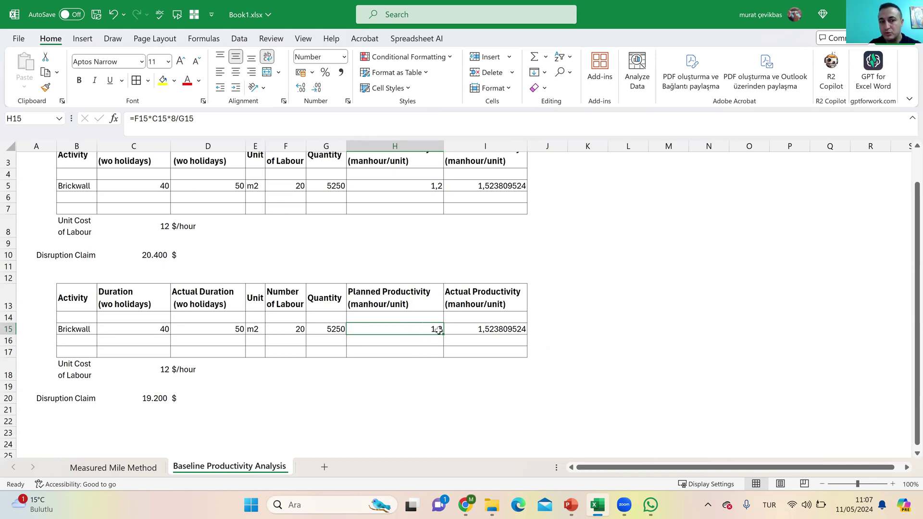
pyautogui.click(158, 328)
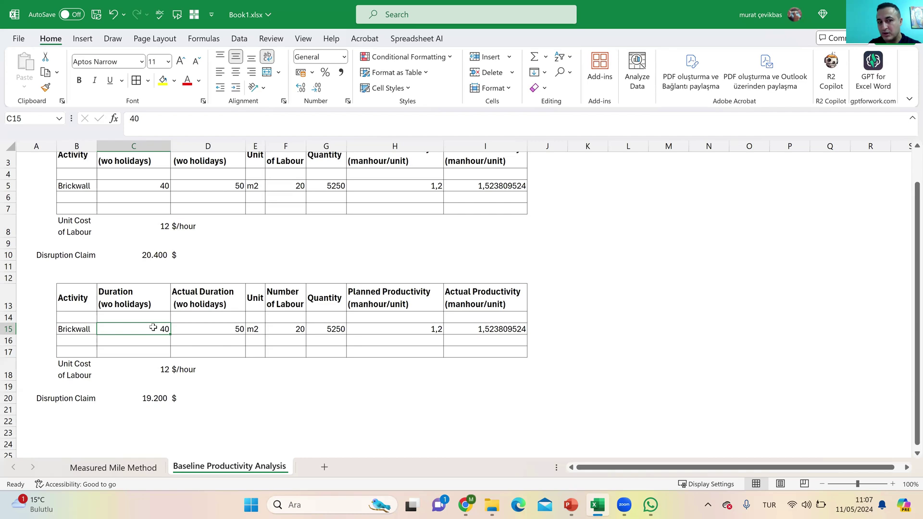
pyautogui.click(435, 329)
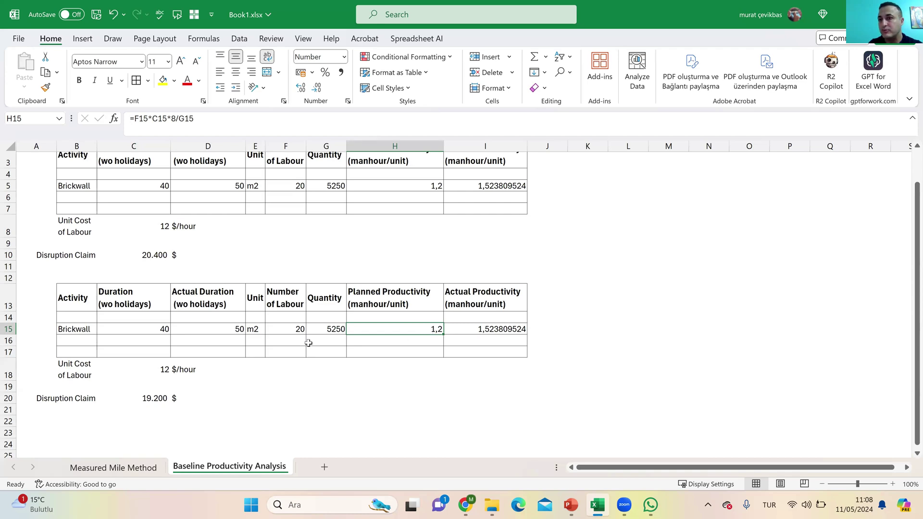
pyautogui.click(158, 329)
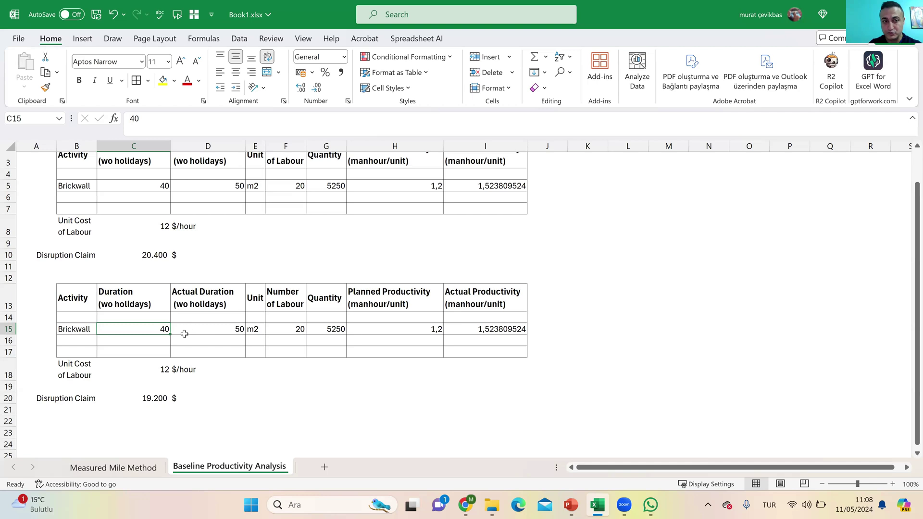
pyautogui.scroll(1, 176, 332)
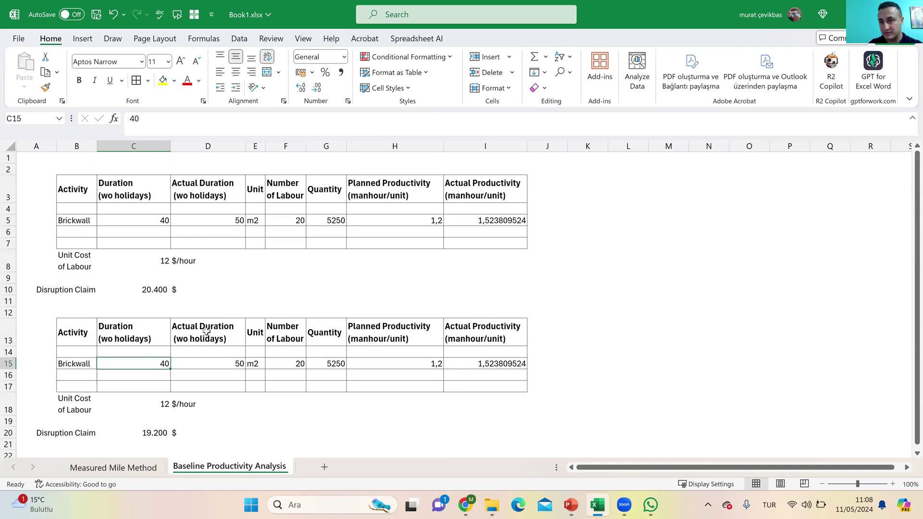